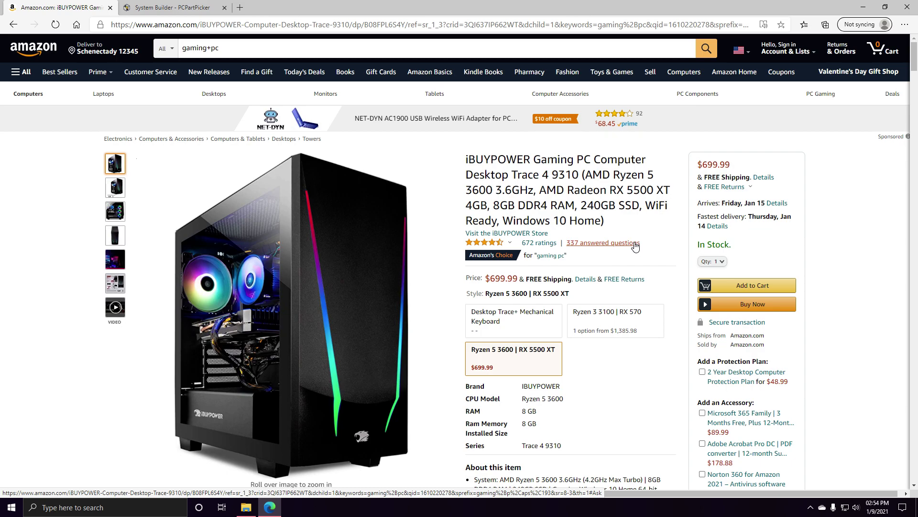
# Step: Search 'rx 580 vs 550' in a new tab and open the UserBenchmark RX 580 vs RX 5500-XT comparison
pyautogui.click(240, 9)
pyautogui.write('rx')
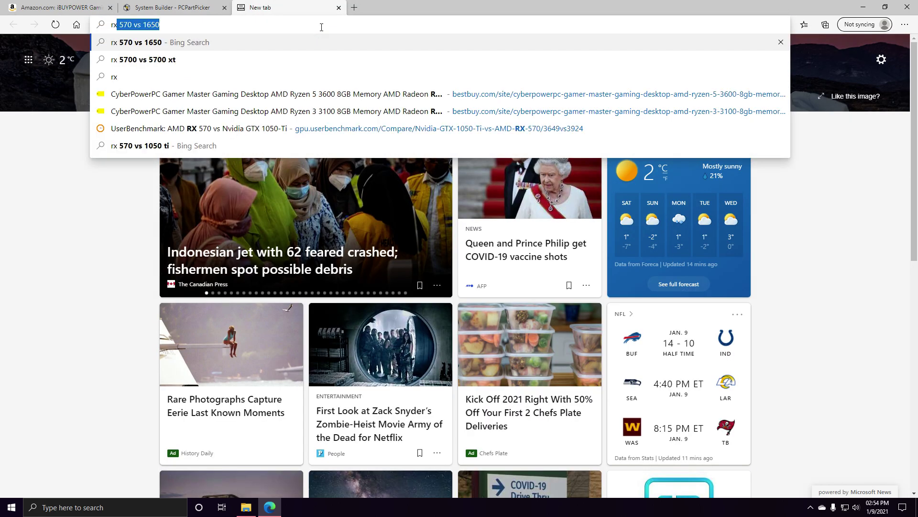
pyautogui.write(' 580 v')
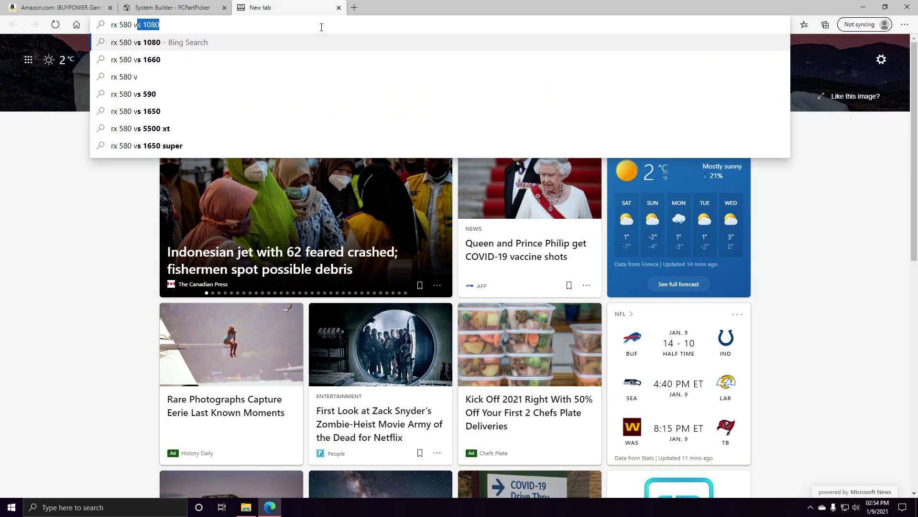
pyautogui.write('s 550')
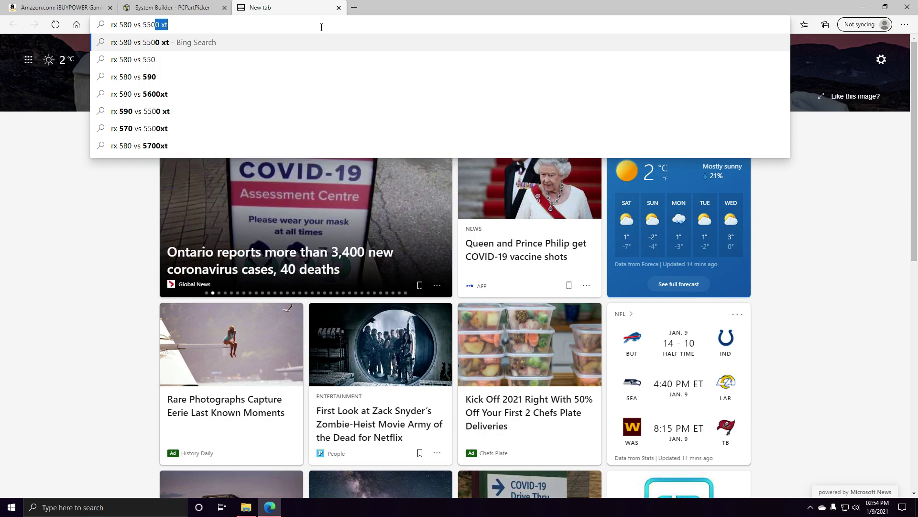
pyautogui.press('Return')
pyautogui.click(175, 120)
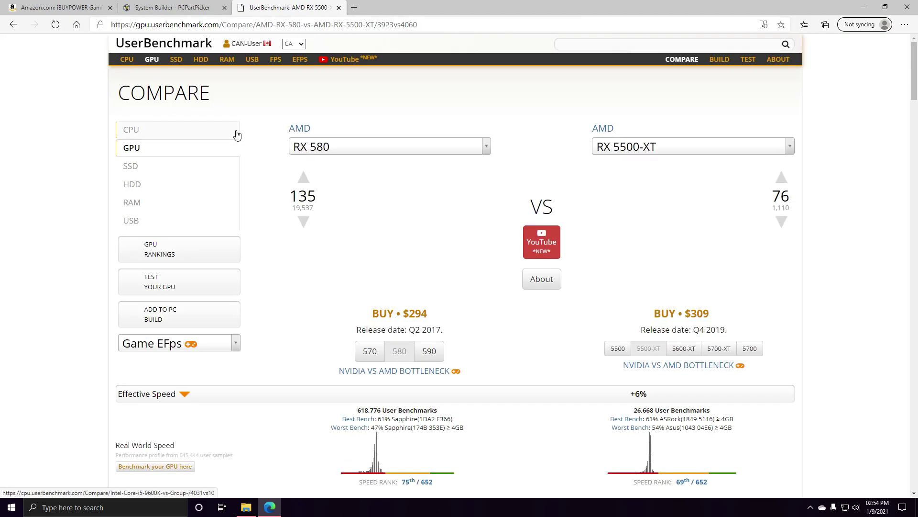
# Step: Compare the benchmark counts (618,776 for RX 580, 26,668 for RX 5500-XT), then return to Amazon
pyautogui.scroll(-3, 595, 193)
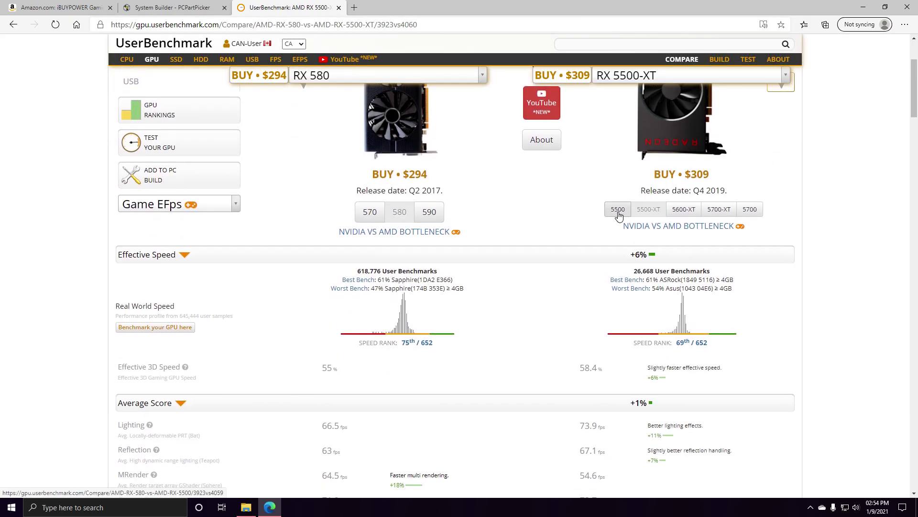
pyautogui.scroll(-5, 469, 282)
pyautogui.scroll(-10, 464, 283)
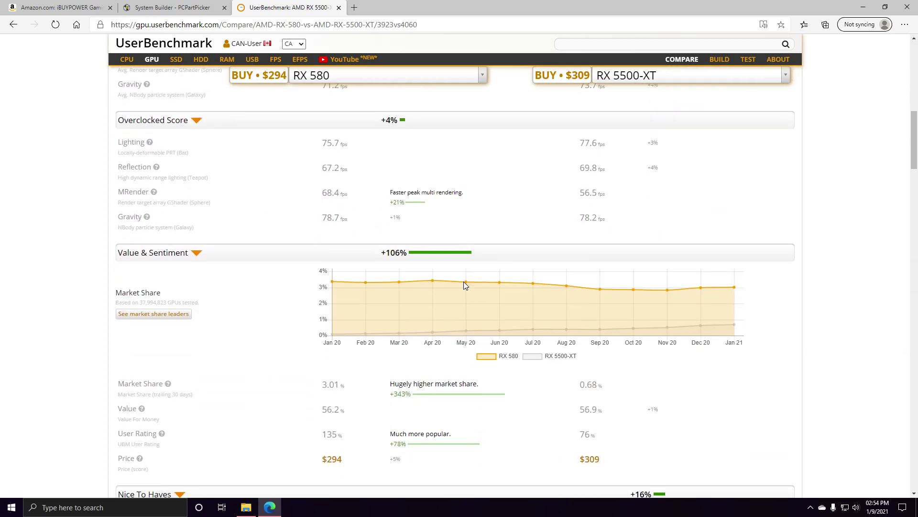
pyautogui.scroll(15, 508, 279)
pyautogui.scroll(-3, 674, 285)
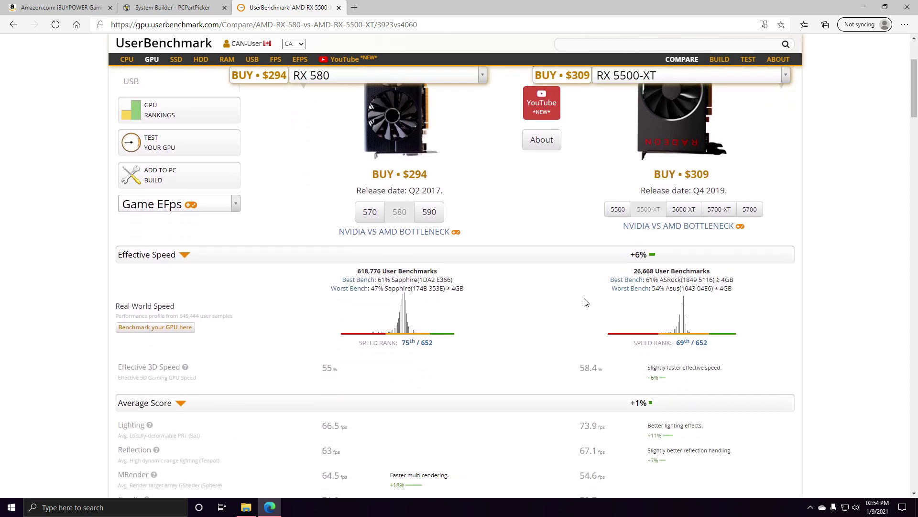
pyautogui.moveTo(633, 272); pyautogui.dragTo(654, 271)
pyautogui.click(786, 273)
pyautogui.moveTo(359, 269); pyautogui.dragTo(385, 271)
pyautogui.click(625, 270)
pyautogui.doubleClick(625, 270)
pyautogui.click(803, 282)
pyautogui.scroll(3, 795, 283)
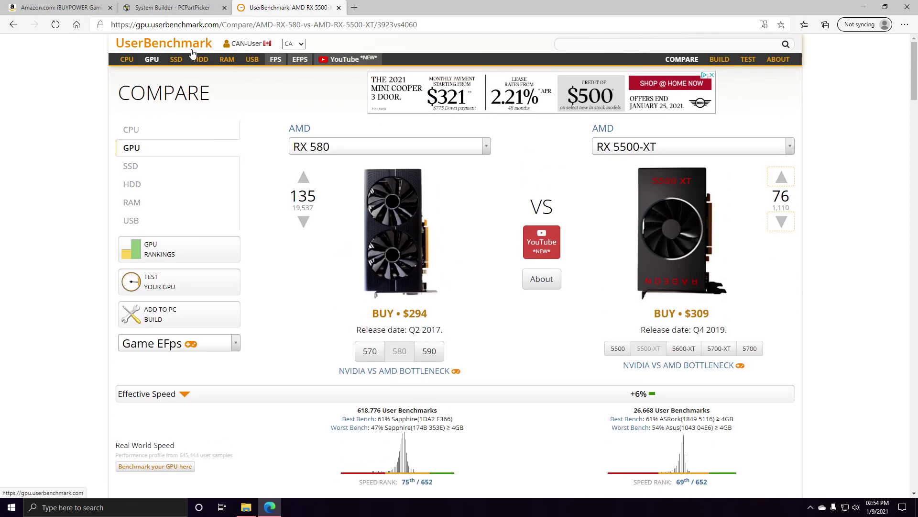
pyautogui.click(62, 8)
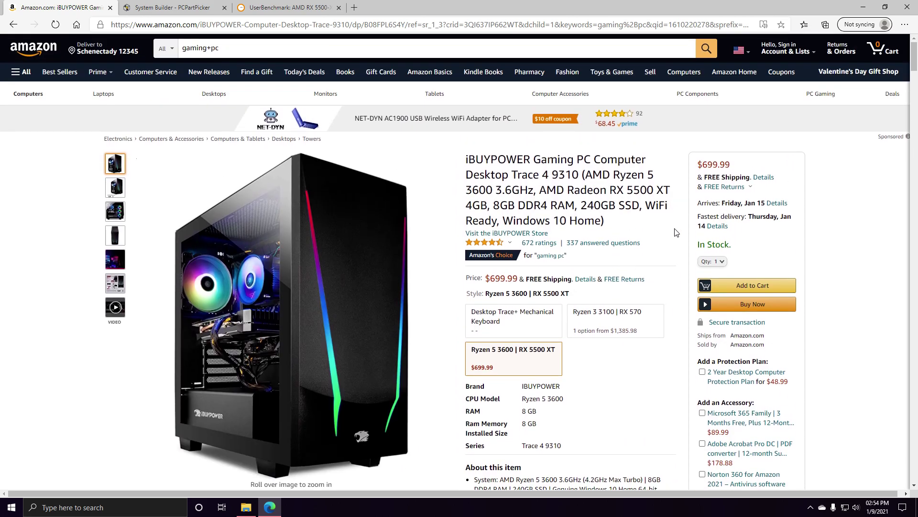
pyautogui.scroll(-4, 335, 239)
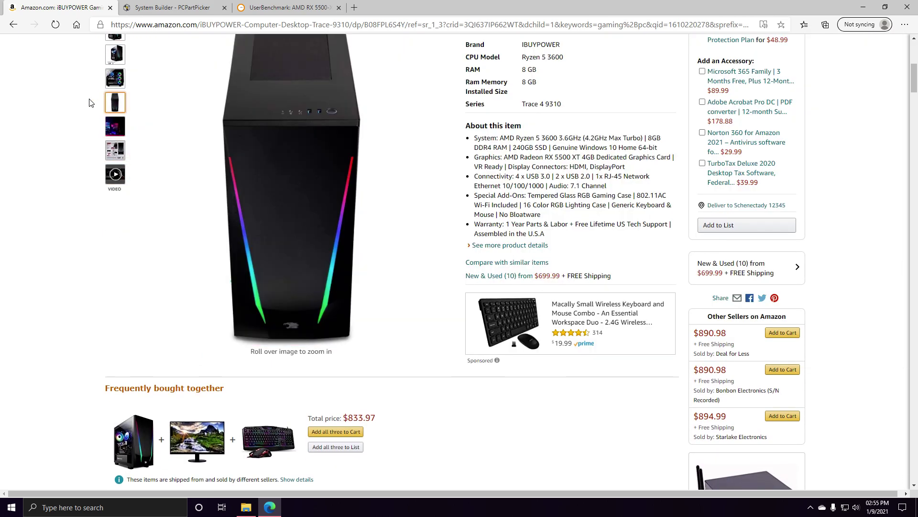
pyautogui.moveTo(107, 83)
pyautogui.scroll(1, 107, 84)
pyautogui.moveTo(115, 120)
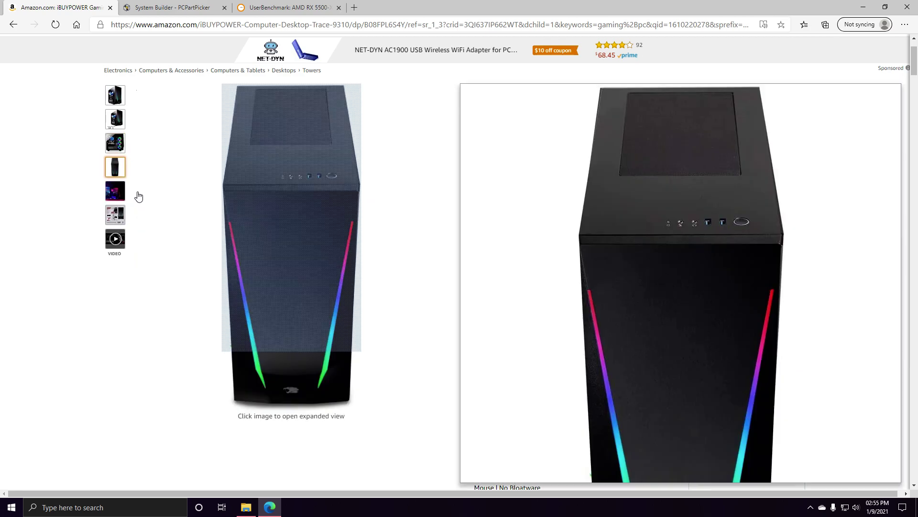
pyautogui.scroll(-15, 411, 352)
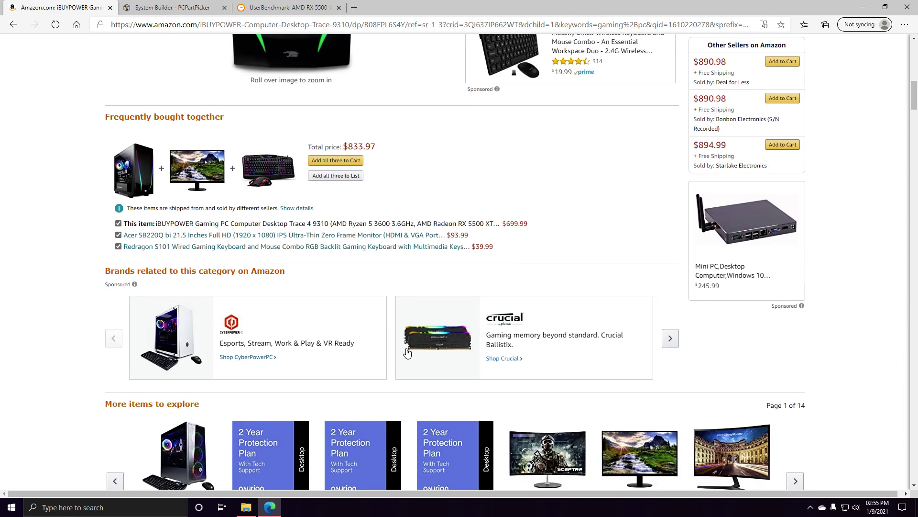
pyautogui.scroll(-15, 407, 351)
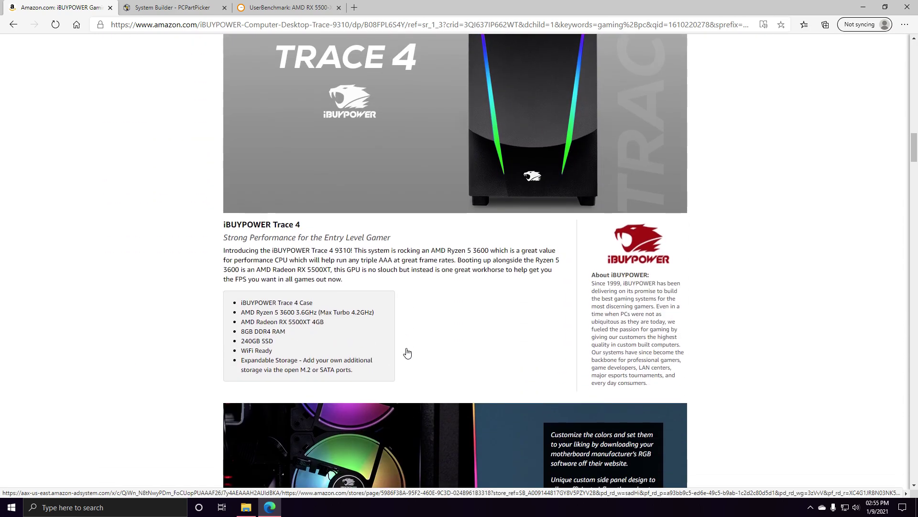
pyautogui.scroll(3, 403, 348)
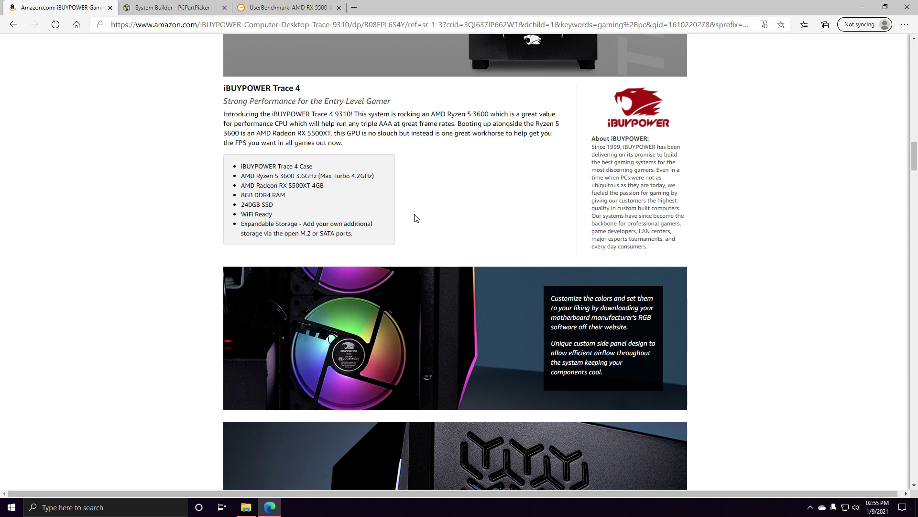
pyautogui.scroll(-15, 415, 218)
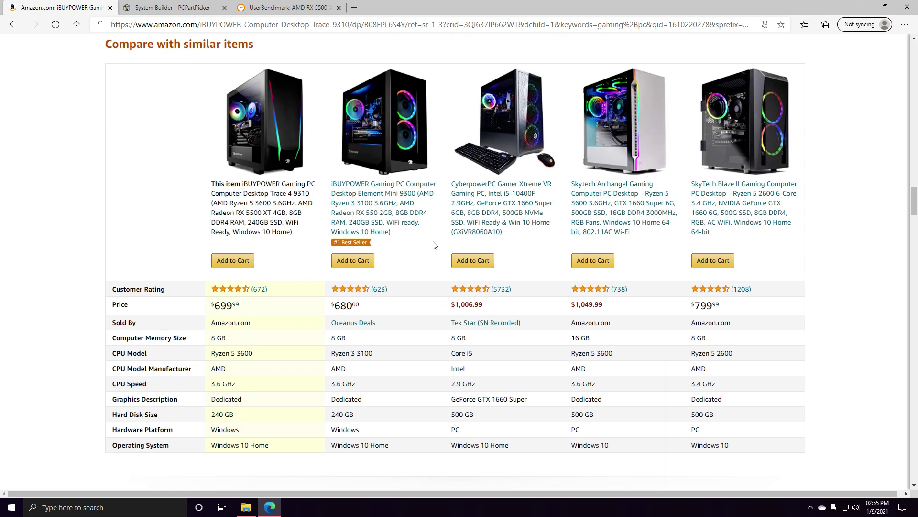
pyautogui.scroll(20, 414, 209)
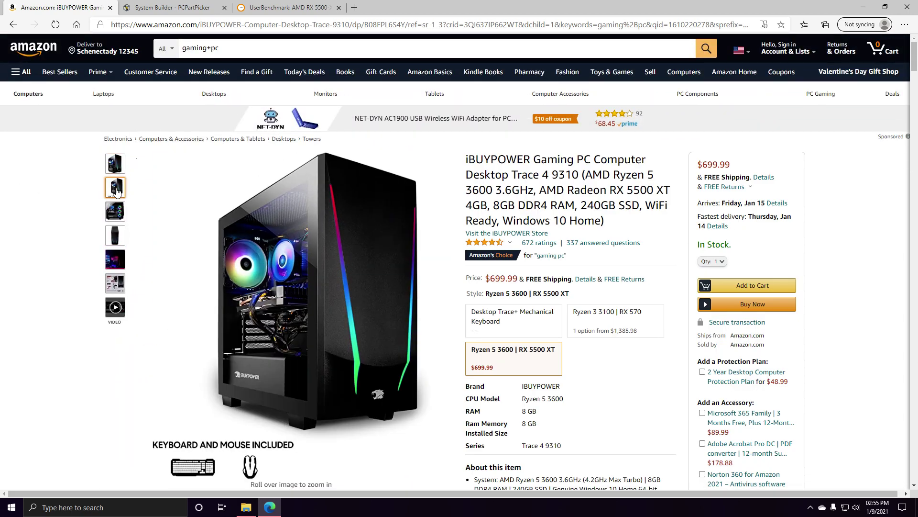
# Step: Preview each of the iBUYPOWER Trace 4 9310 tower's product photos and its video on Amazon
pyautogui.moveTo(127, 216)
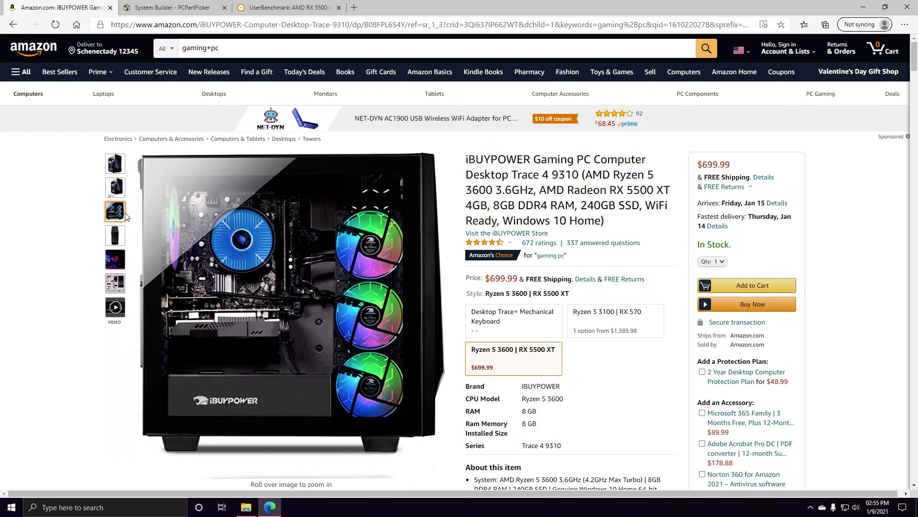
pyautogui.moveTo(268, 231)
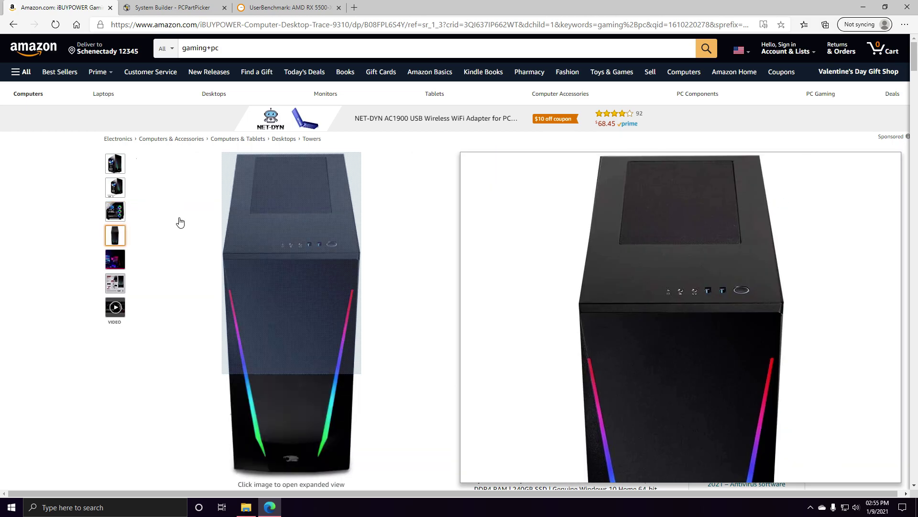
pyautogui.moveTo(126, 188)
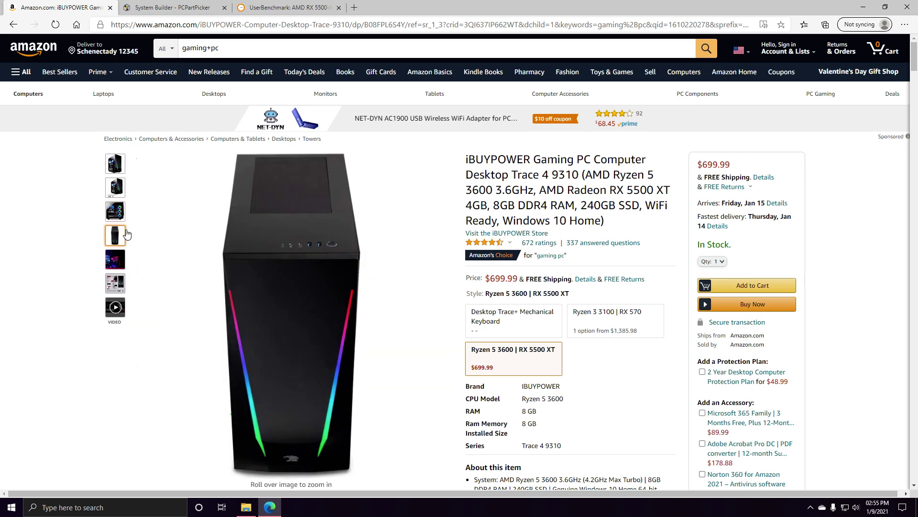
pyautogui.moveTo(421, 346)
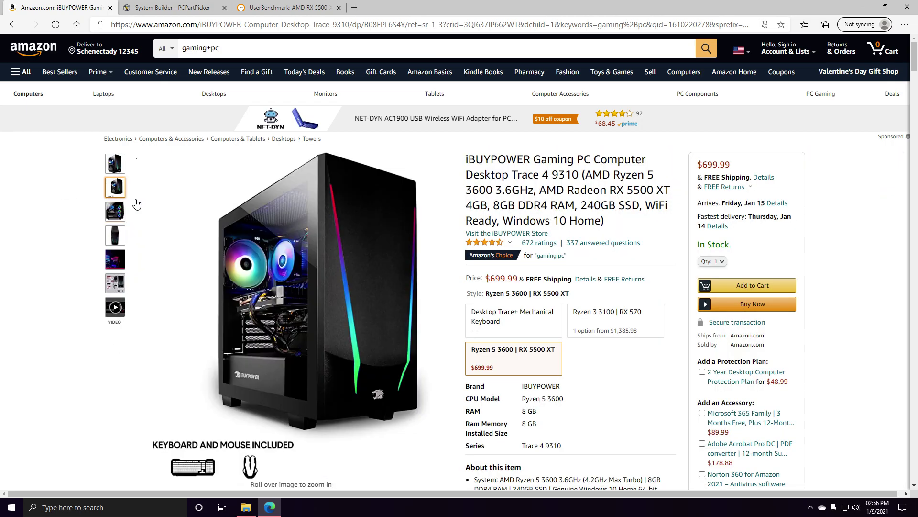
pyautogui.moveTo(118, 165)
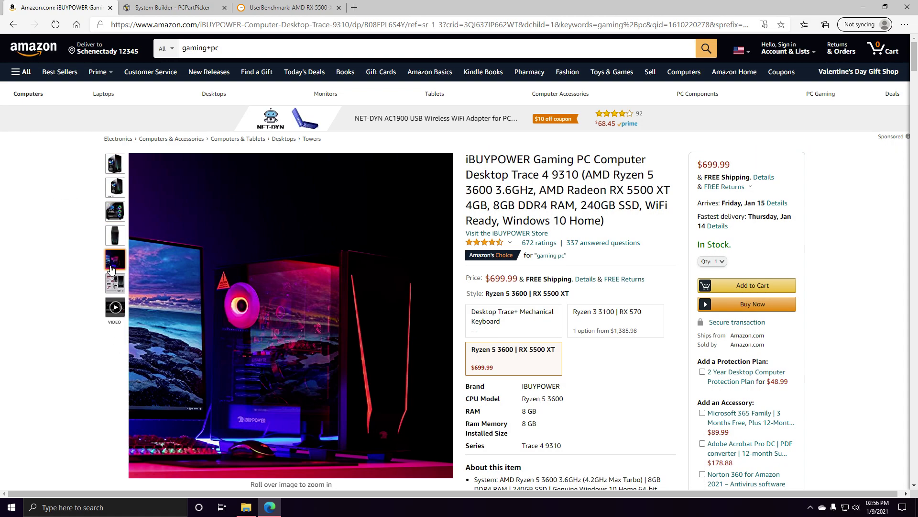
pyautogui.moveTo(111, 242)
pyautogui.moveTo(125, 305)
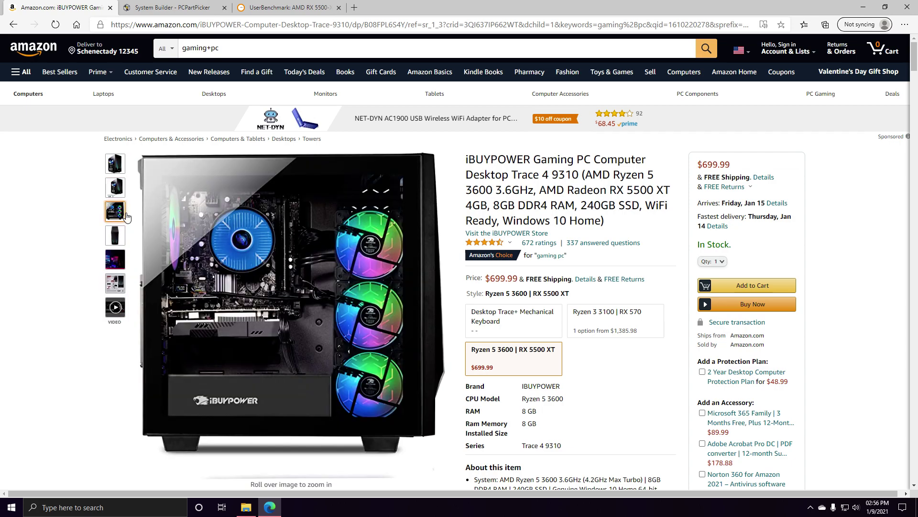
pyautogui.moveTo(218, 339)
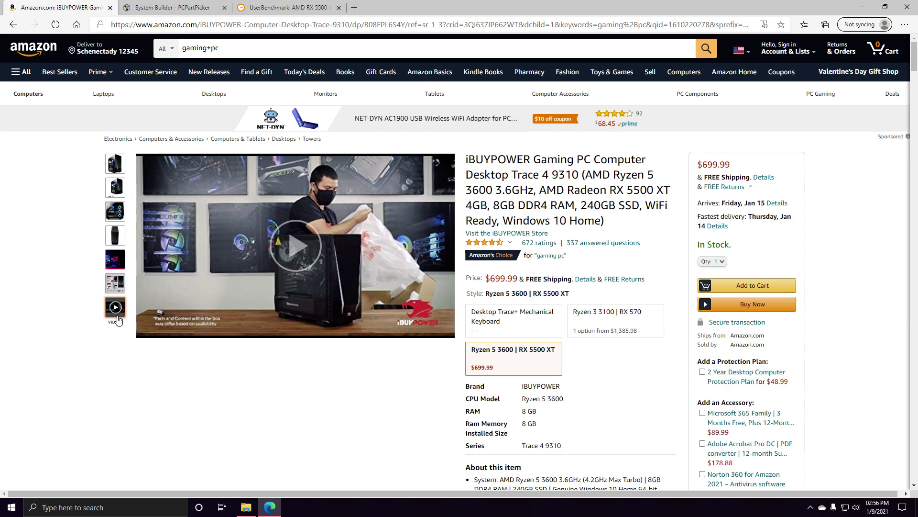
pyautogui.moveTo(113, 264)
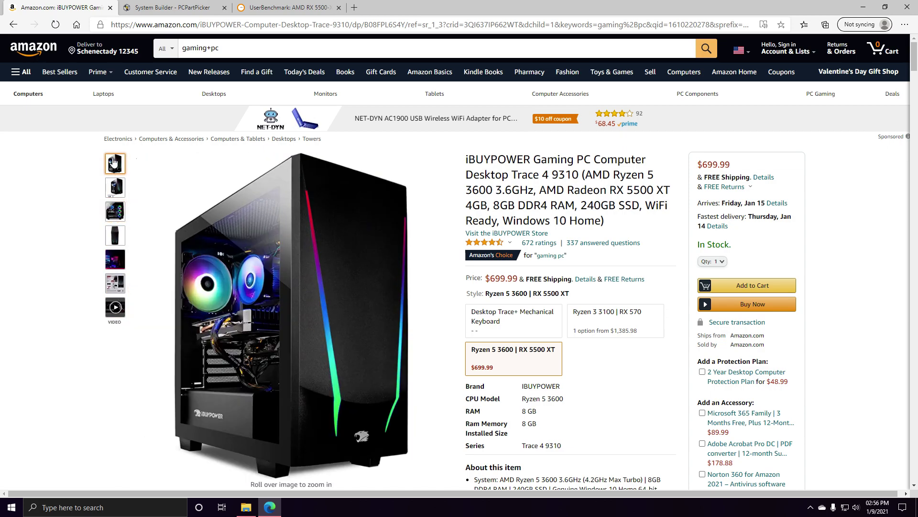
# Step: Add the AMD Ryzen 5 3600 CPU to the System Builder list
pyautogui.click(190, 11)
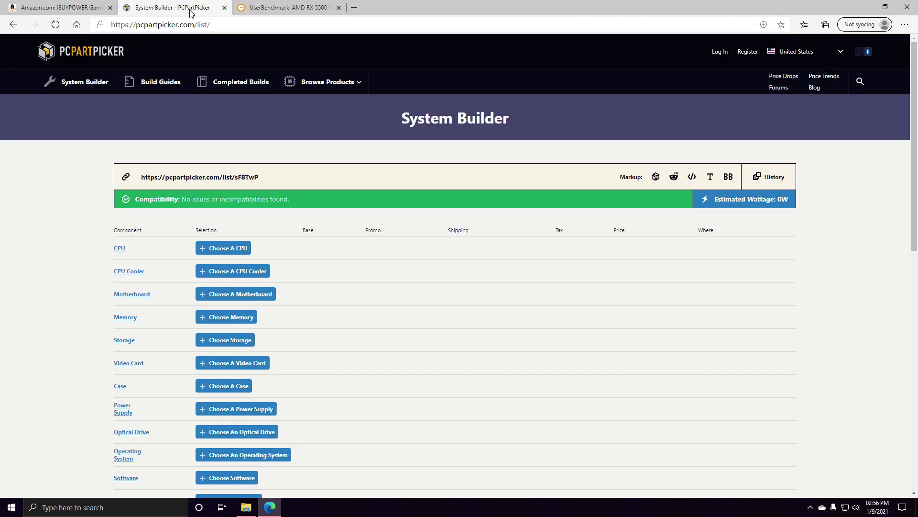
pyautogui.click(232, 250)
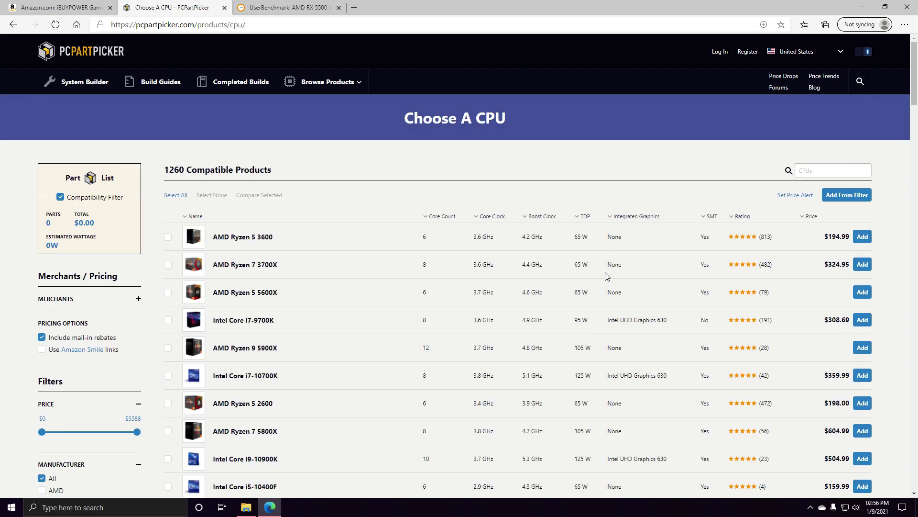
pyautogui.click(861, 237)
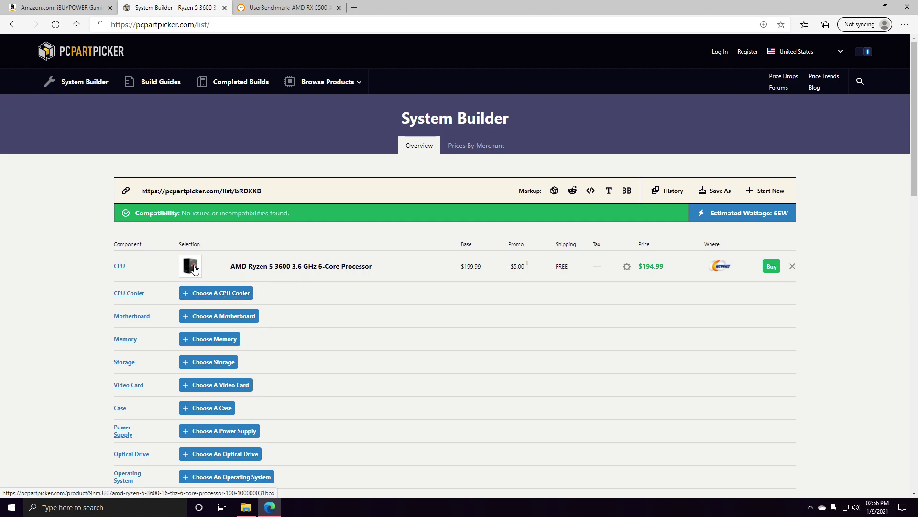
# Step: Sort motherboards by price and add the ASRock A520M-HDV to the build
pyautogui.click(214, 318)
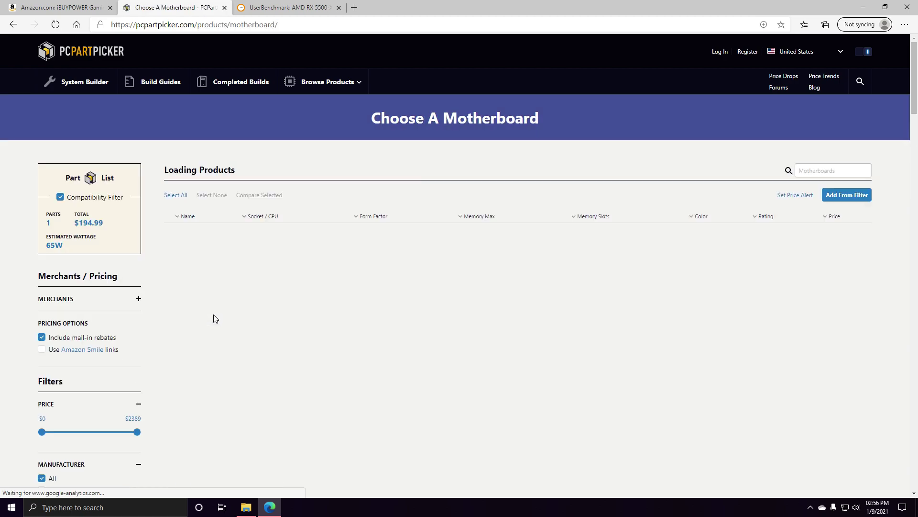
pyautogui.click(814, 217)
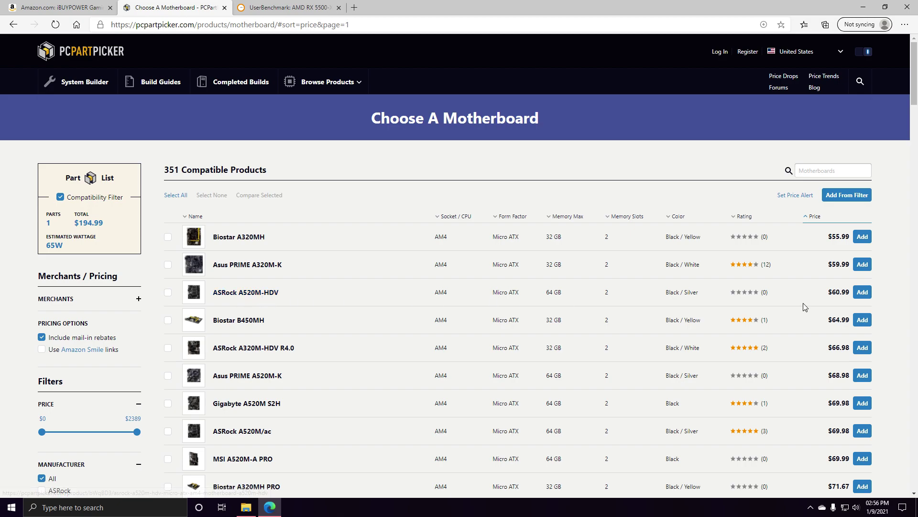
pyautogui.click(862, 293)
# Step: Sort memory by price and add the G.Skill NT Series 8 GB DDR4-2400 kit
pyautogui.scroll(-3, 239, 220)
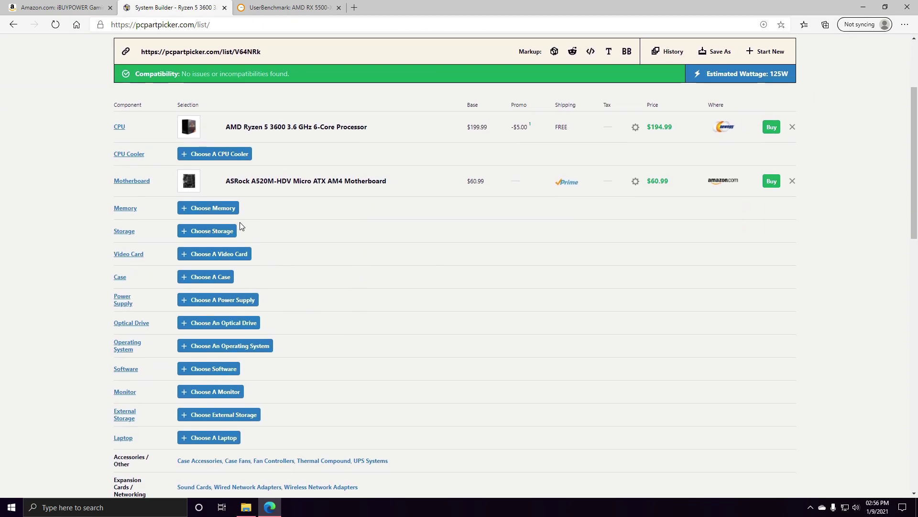
pyautogui.click(231, 210)
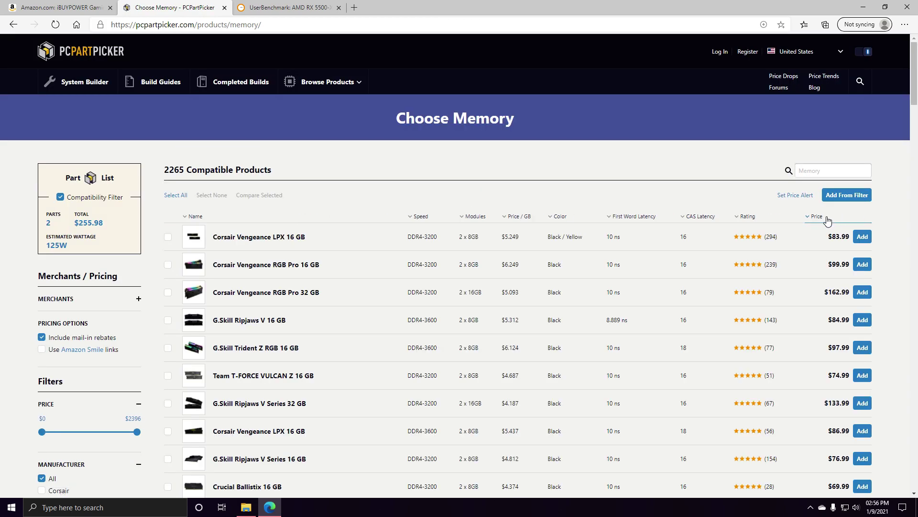
pyautogui.click(818, 217)
pyautogui.scroll(-3, 526, 305)
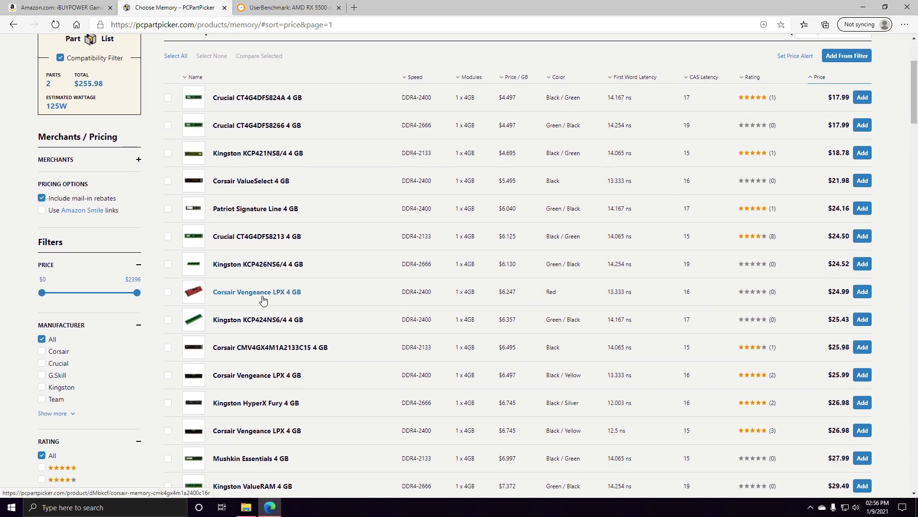
pyautogui.scroll(-7, 379, 297)
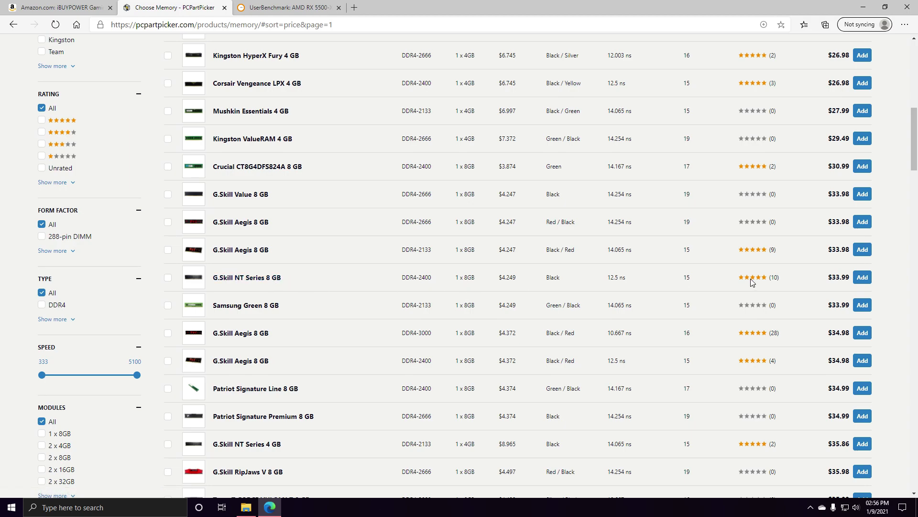
pyautogui.click(871, 278)
pyautogui.scroll(-4, 349, 289)
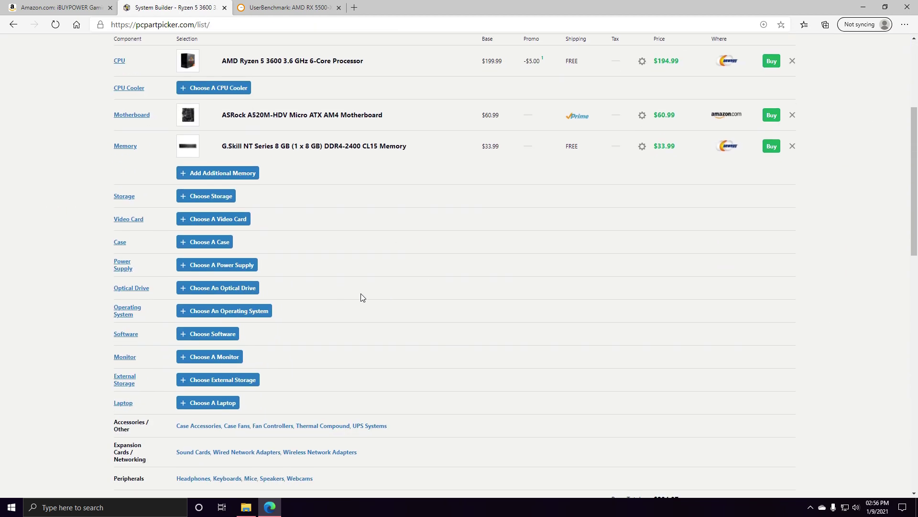
pyautogui.scroll(1, 250, 193)
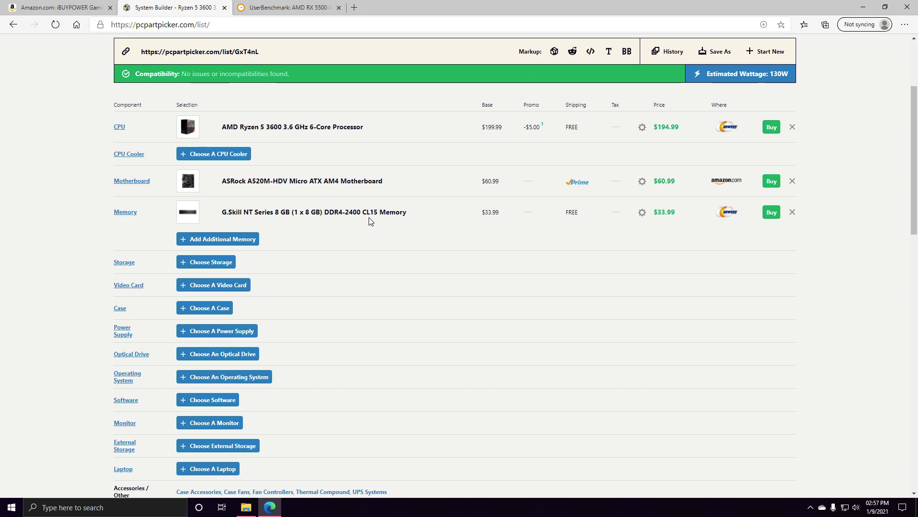
# Step: Add the Kingston A400 240 GB 2.5" SSD as storage, bringing estimated wattage to 140W
pyautogui.click(219, 263)
pyautogui.scroll(-2, 342, 296)
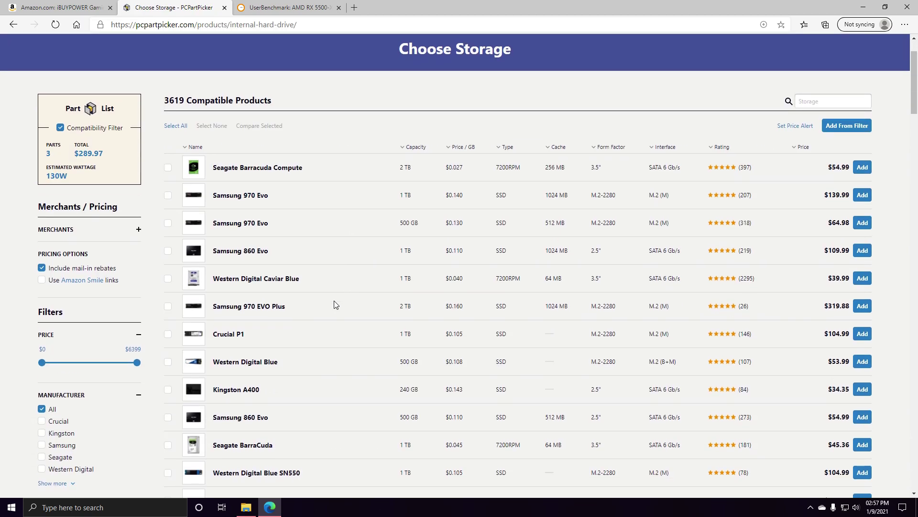
pyautogui.scroll(-2, 391, 393)
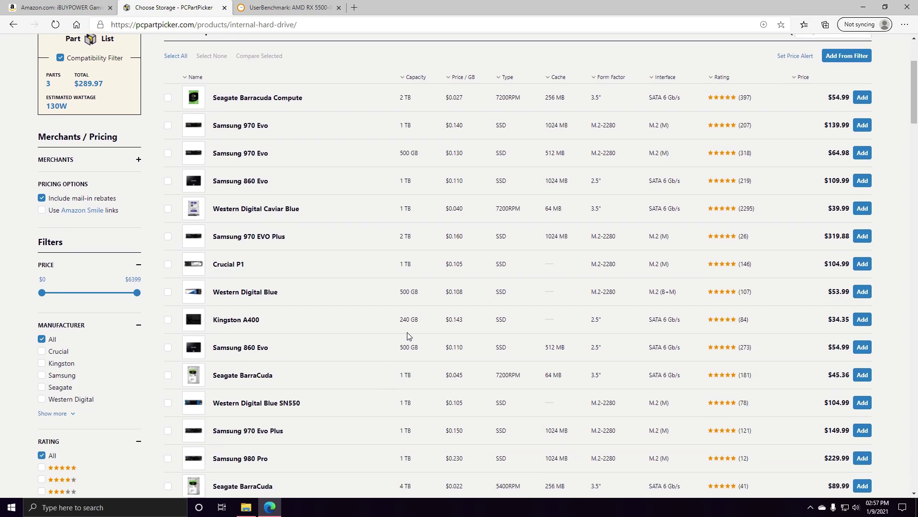
pyautogui.click(862, 319)
pyautogui.scroll(-3, 332, 320)
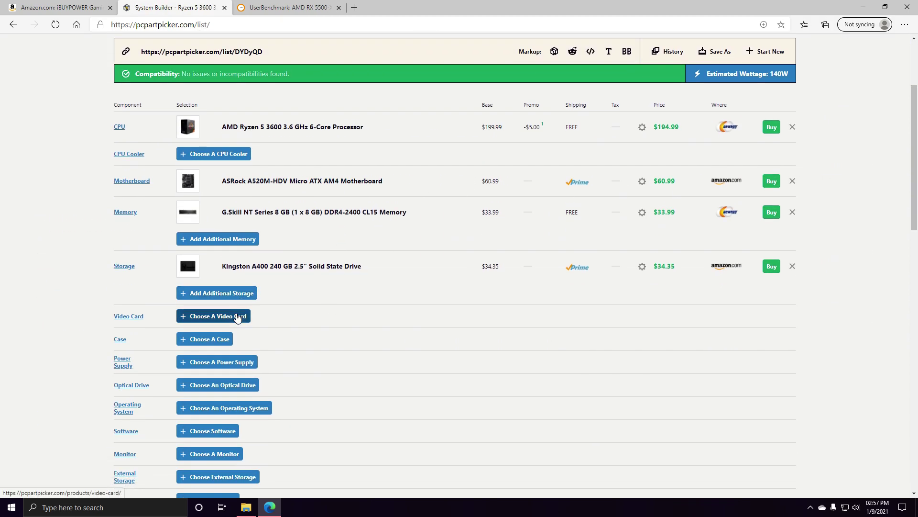
# Step: Search video cards for 'rx 5500', sort by price, and add the VisionTek 901315 at $199.99
pyautogui.click(234, 316)
pyautogui.click(816, 172)
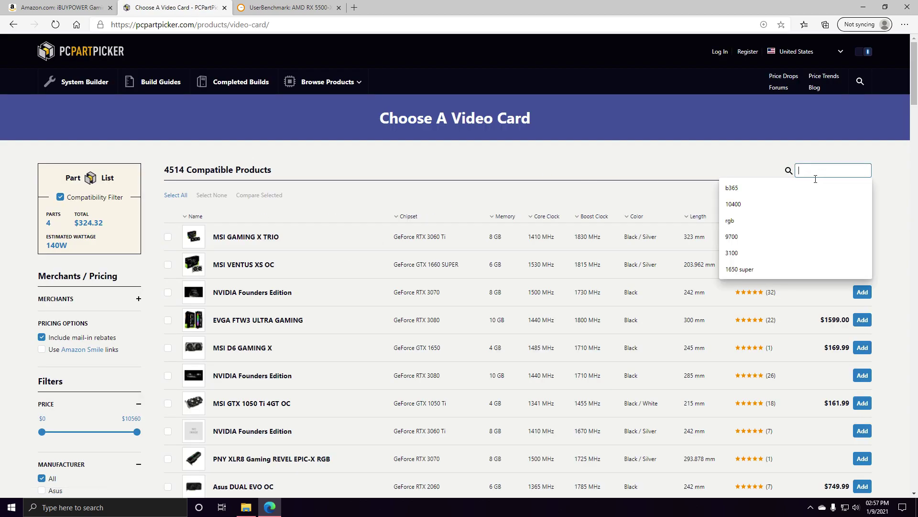
pyautogui.write('rx')
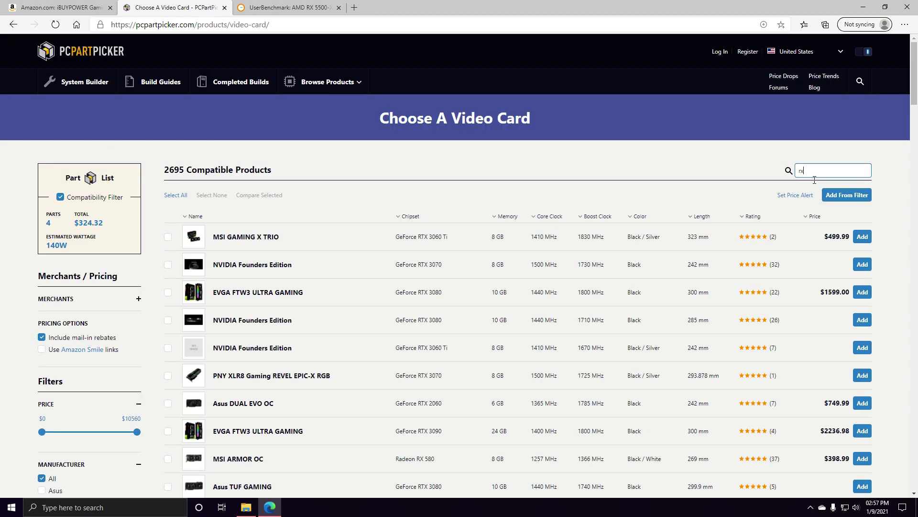
pyautogui.write(' 5500')
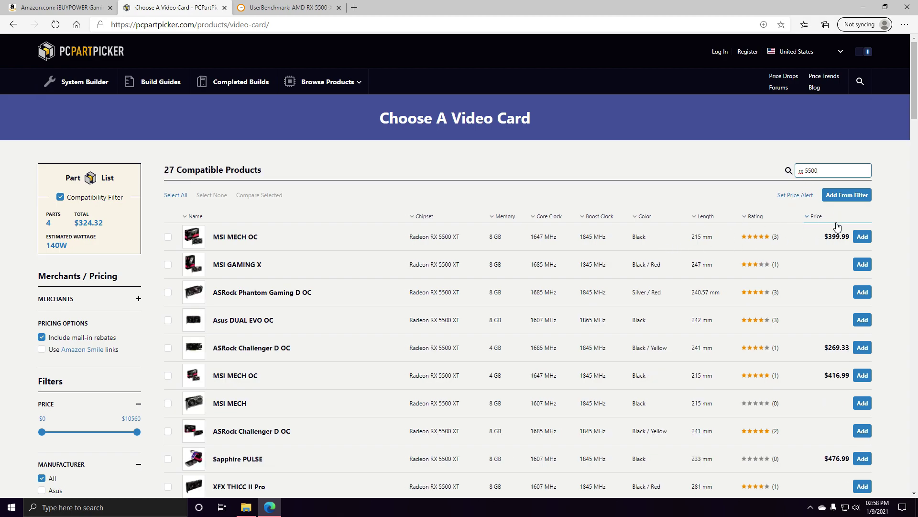
pyautogui.click(818, 218)
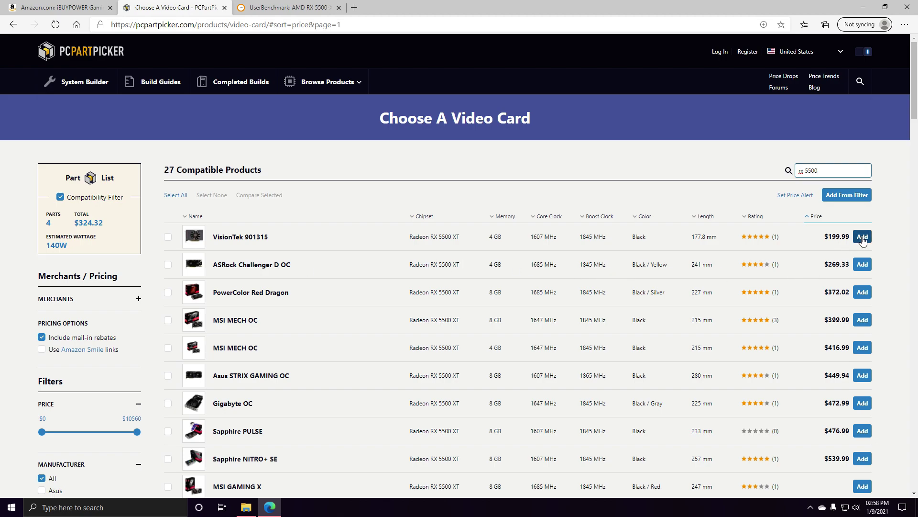
pyautogui.moveTo(199, 240)
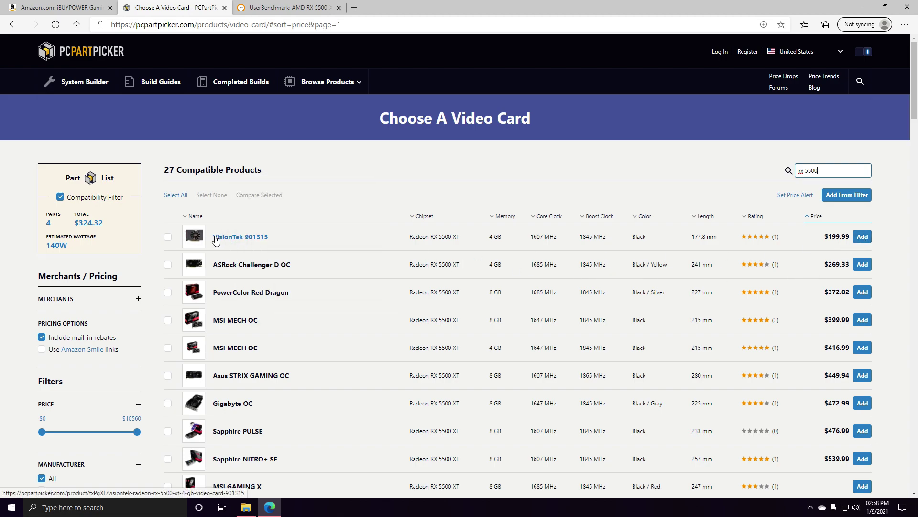
pyautogui.click(861, 237)
# Step: Open the case list sorted by price, cheapest first
pyautogui.scroll(-3, 258, 325)
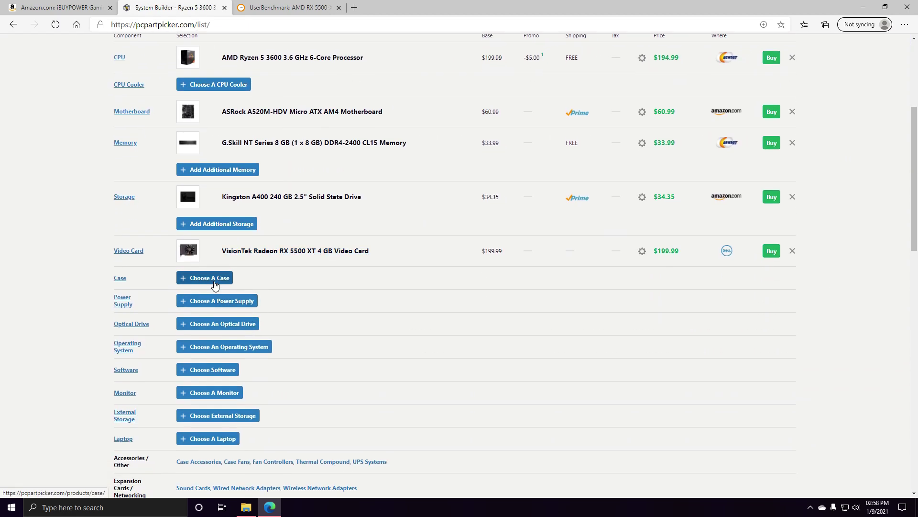
pyautogui.click(206, 276)
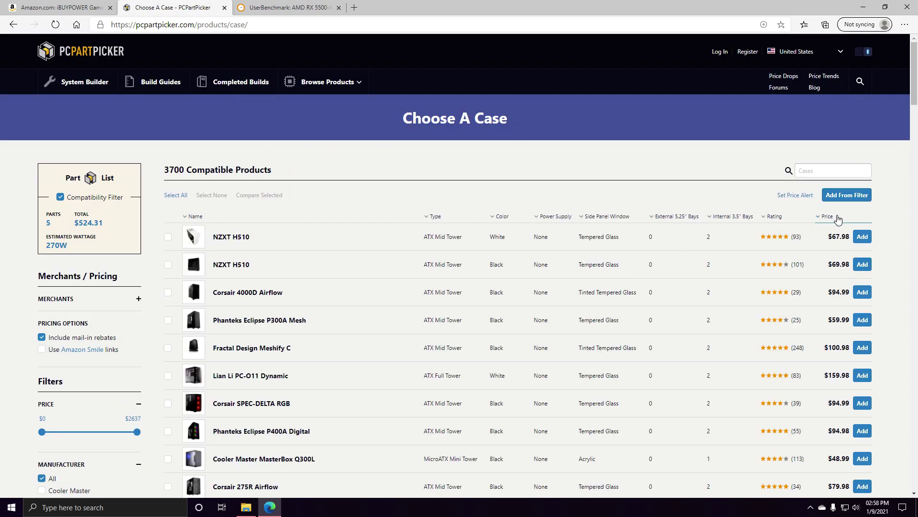
pyautogui.click(829, 216)
# Step: Browse the low-priced cases and add the Montech X1 ATX Mid Tower at $53.69
pyautogui.scroll(-3, 346, 305)
pyautogui.scroll(-15, 347, 307)
pyautogui.scroll(-15, 346, 309)
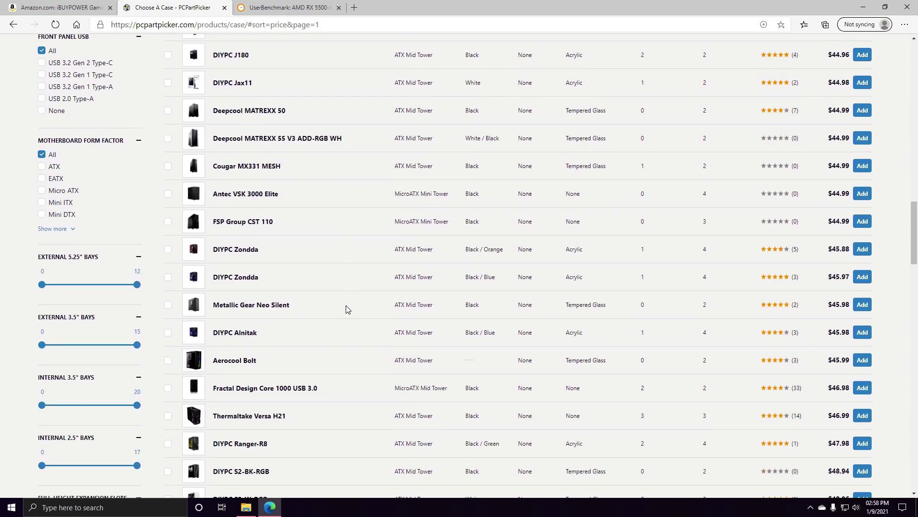
pyautogui.scroll(-1, 346, 305)
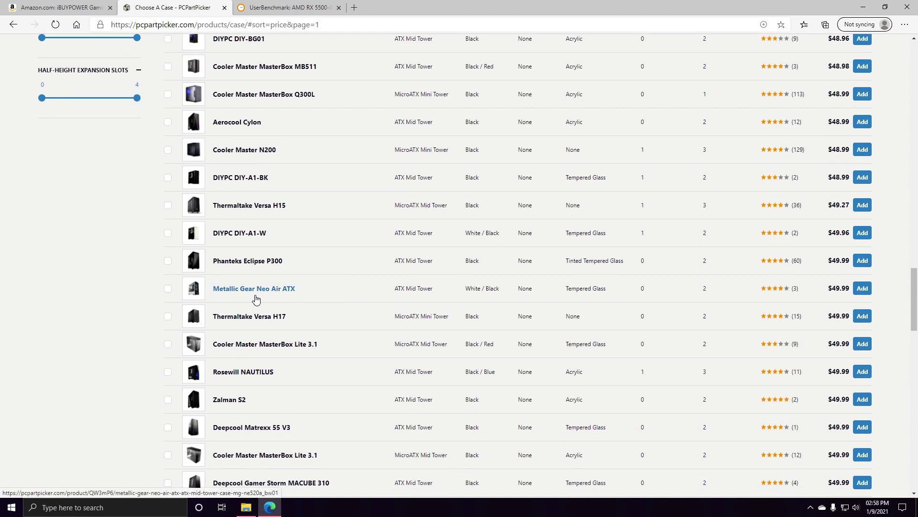
pyautogui.moveTo(200, 299)
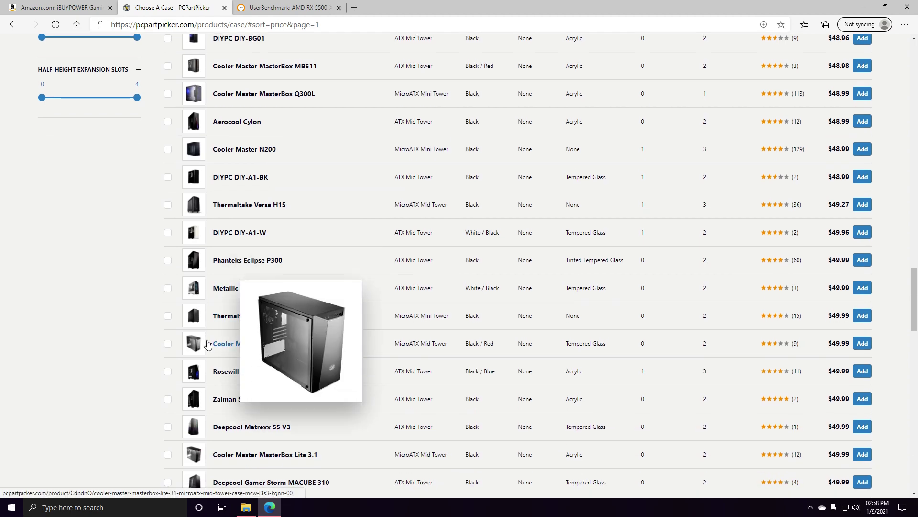
pyautogui.scroll(-3, 201, 344)
pyautogui.moveTo(201, 168)
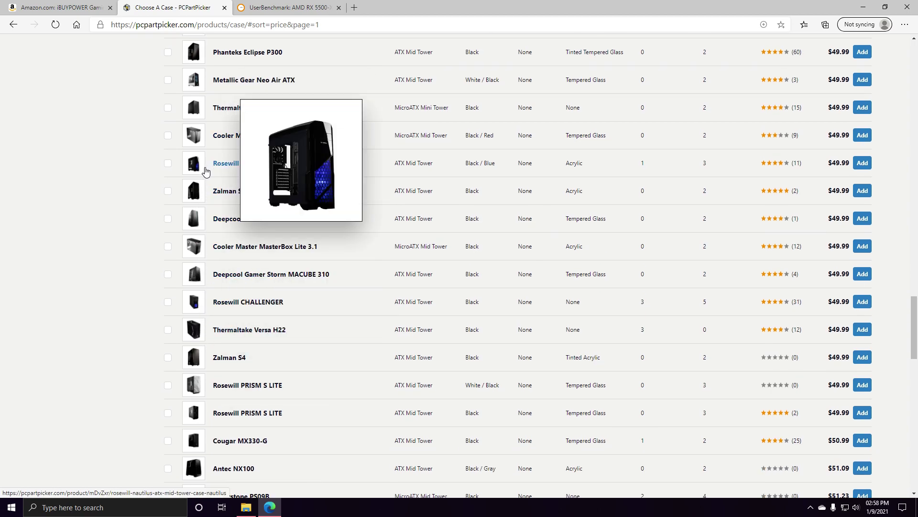
pyautogui.scroll(-1, 203, 176)
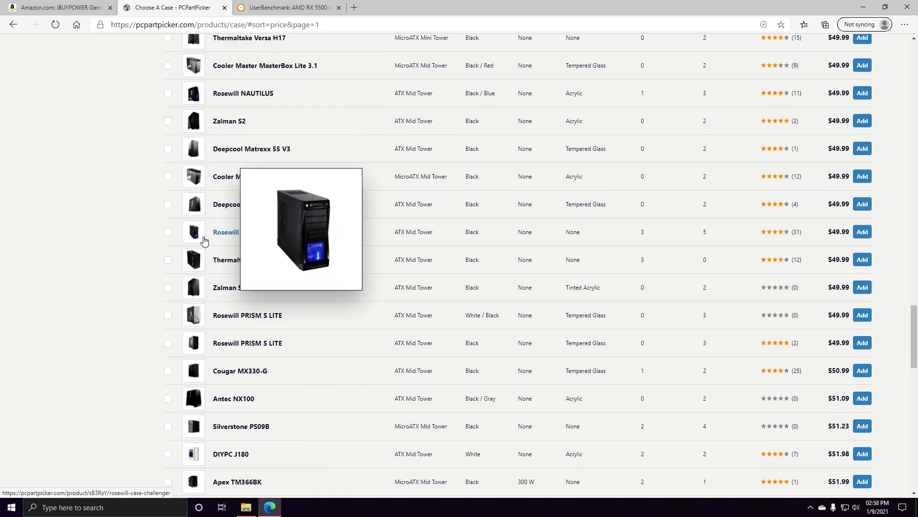
pyautogui.scroll(-2, 201, 239)
pyautogui.scroll(-5, 196, 268)
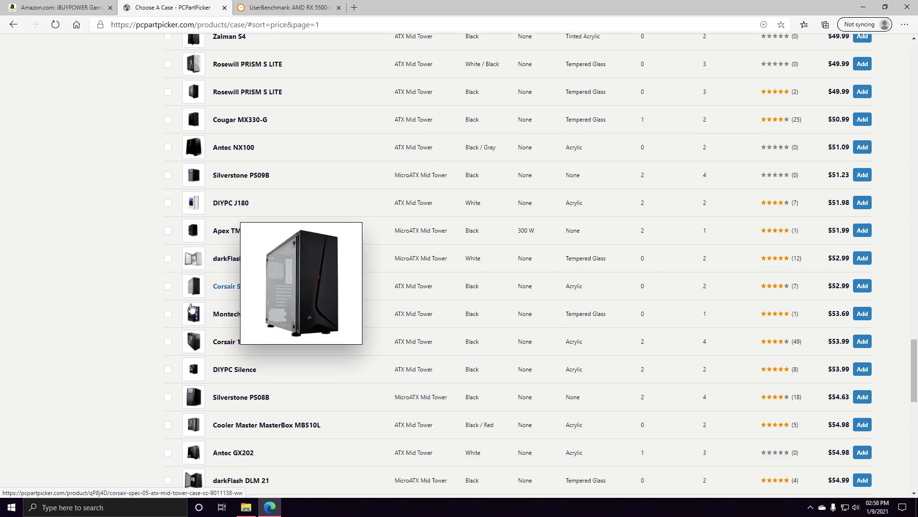
pyautogui.scroll(-2, 199, 321)
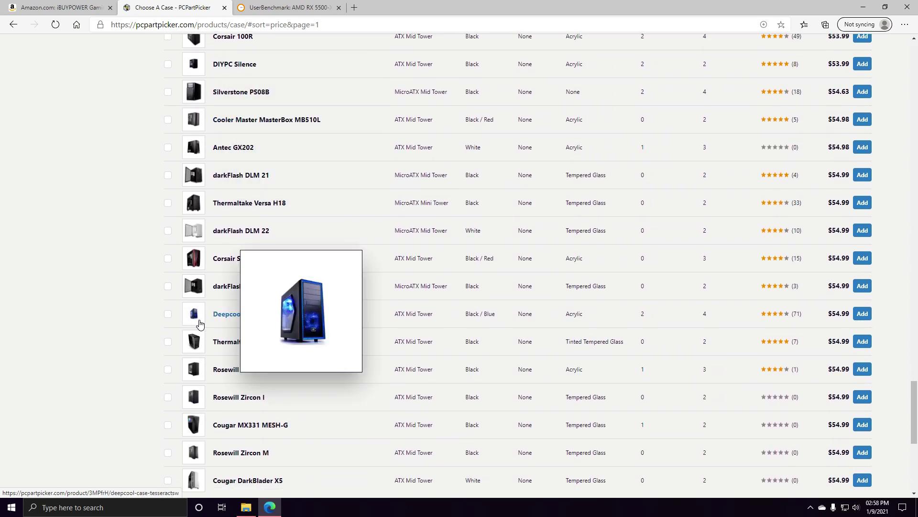
pyautogui.scroll(4, 199, 290)
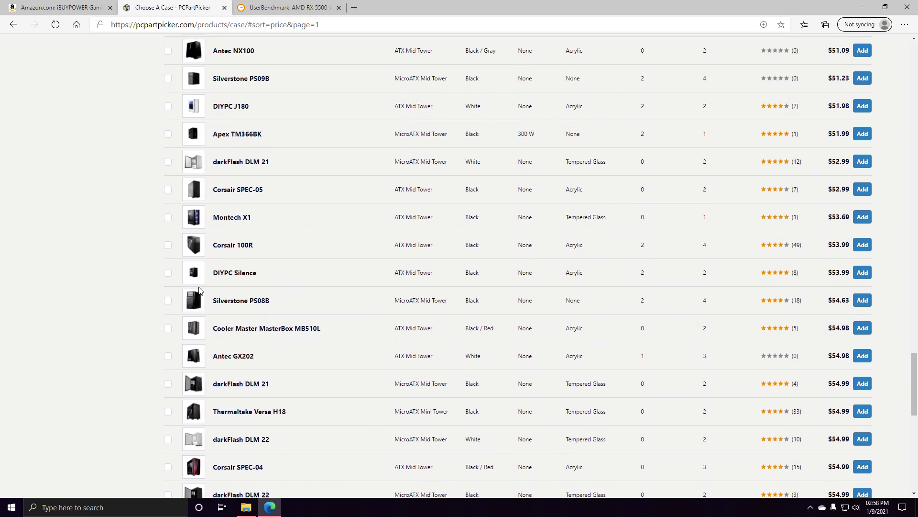
pyautogui.moveTo(206, 221)
pyautogui.click(867, 218)
pyautogui.scroll(-7, 361, 293)
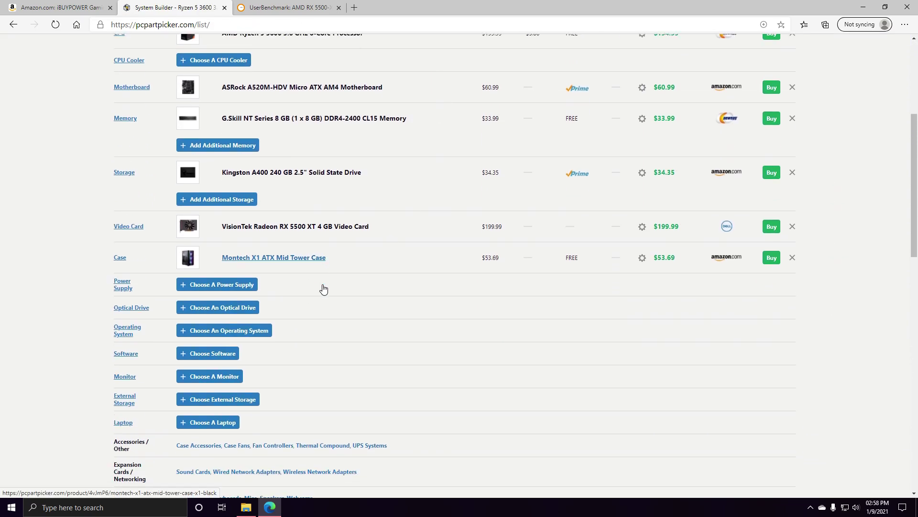
# Step: Add the EVGA 100-W1-0500-KR 500 W 80+ power supply at $47.99 to the build
pyautogui.click(236, 171)
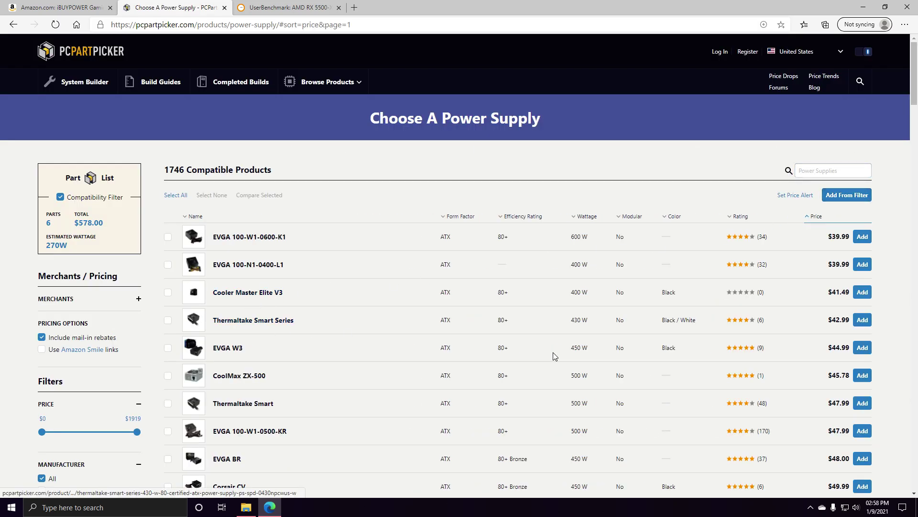
pyautogui.scroll(-1, 571, 344)
pyautogui.scroll(-1, 303, 328)
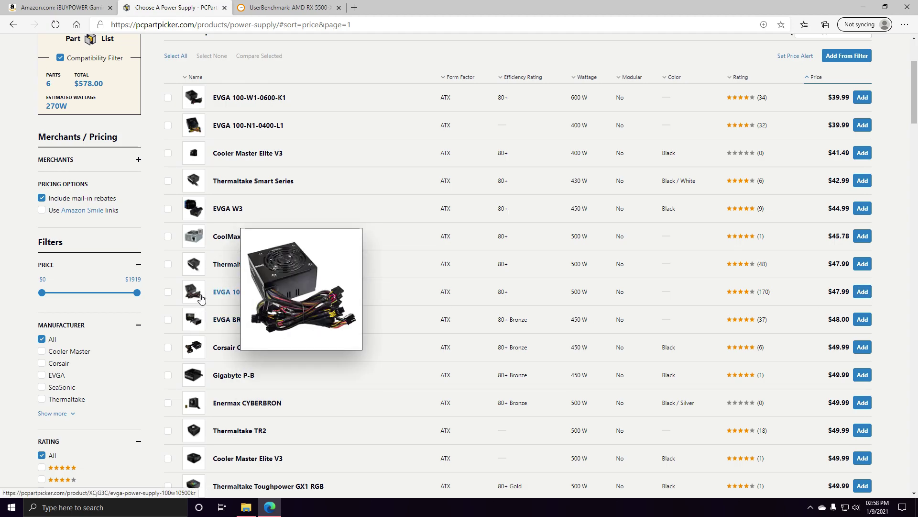
pyautogui.click(862, 291)
# Step: Scroll down to the totals and highlight the $625.99 build total after the $5 promo
pyautogui.scroll(-5, 359, 322)
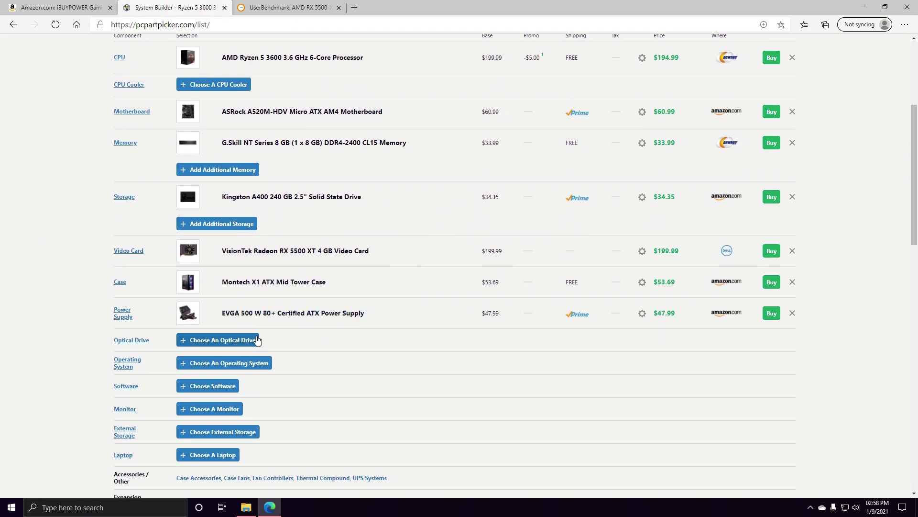
pyautogui.scroll(-2, 342, 342)
pyautogui.scroll(6, 379, 311)
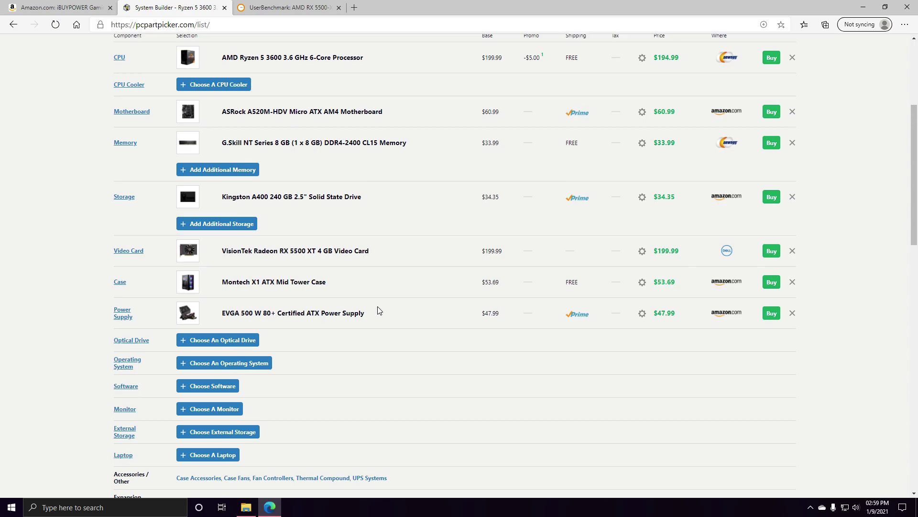
pyautogui.scroll(-4, 397, 301)
pyautogui.scroll(-1, 443, 283)
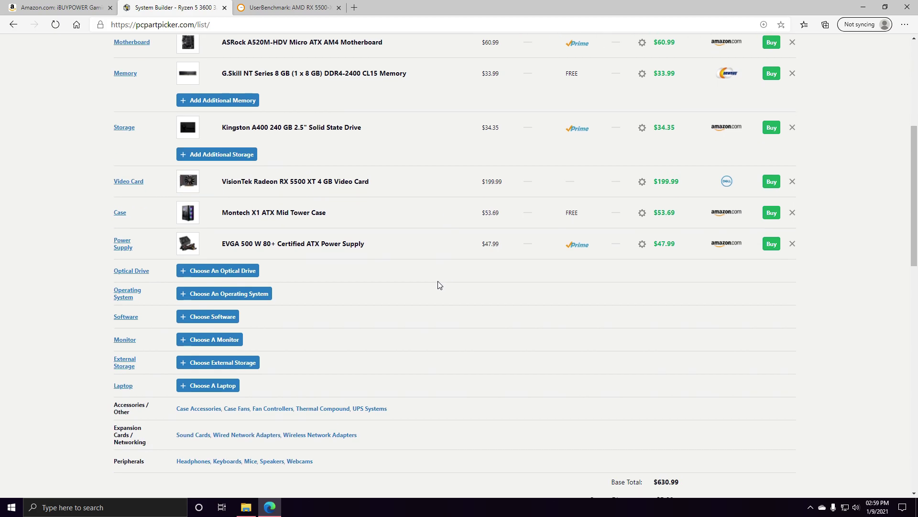
pyautogui.scroll(2, 440, 285)
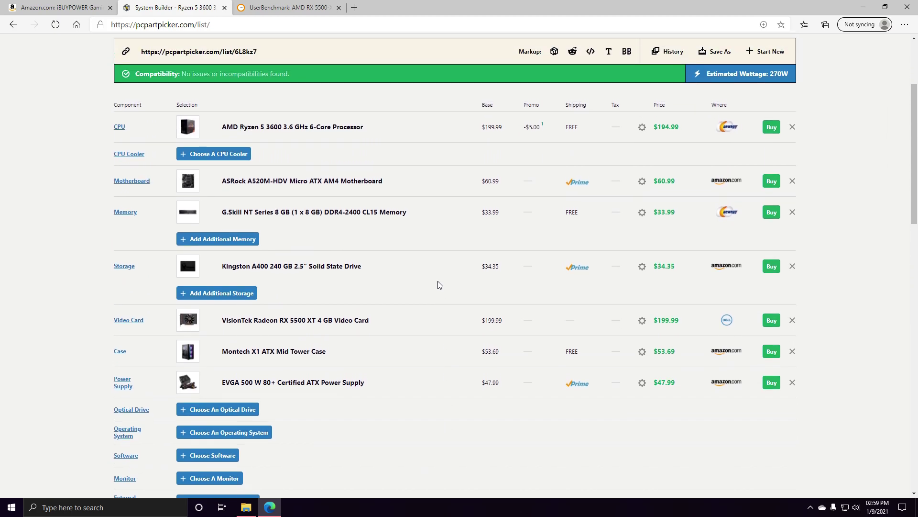
pyautogui.scroll(-5, 441, 287)
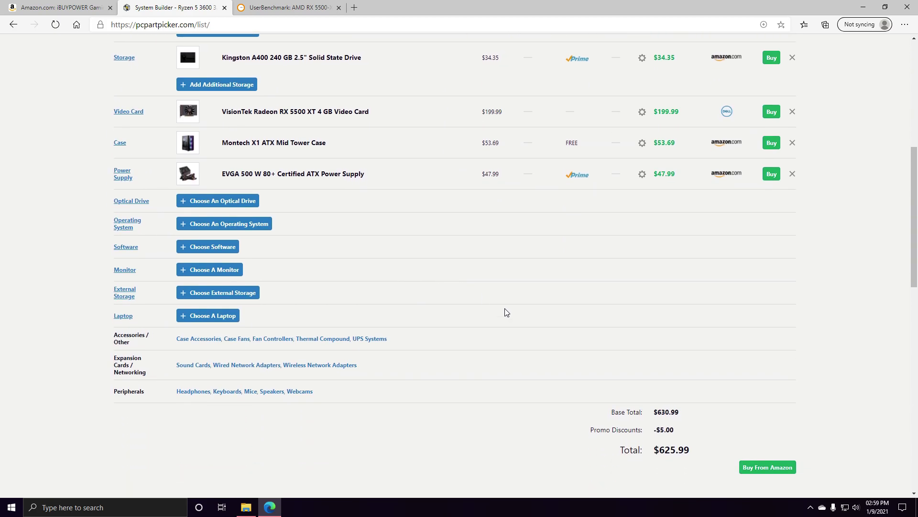
pyautogui.doubleClick(659, 385)
pyautogui.click(704, 383)
# Step: Launch Windows Calculator via a search for 'cal' and move it beside the browser
pyautogui.click(146, 507)
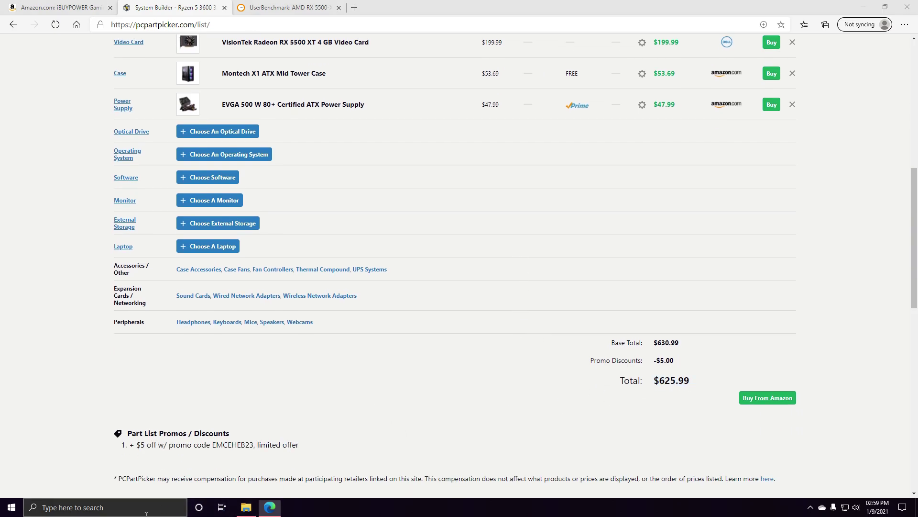
pyautogui.write('cal')
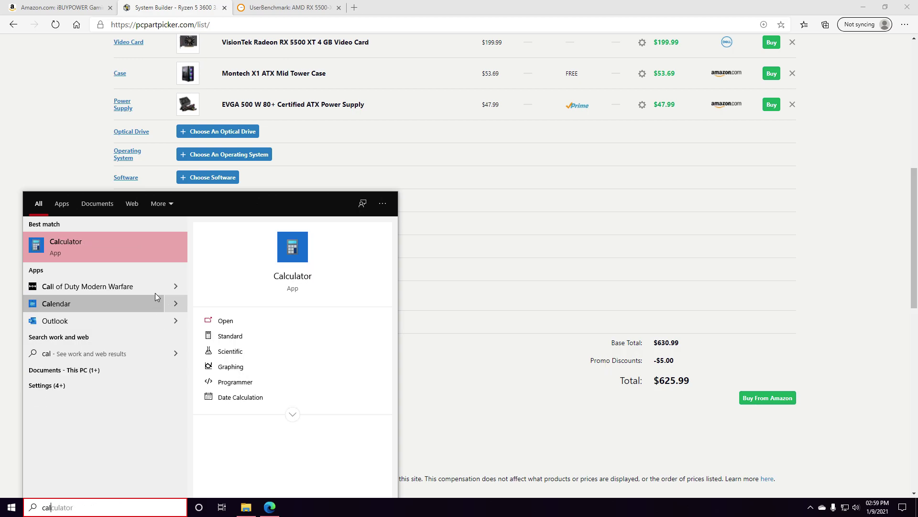
pyautogui.click(148, 250)
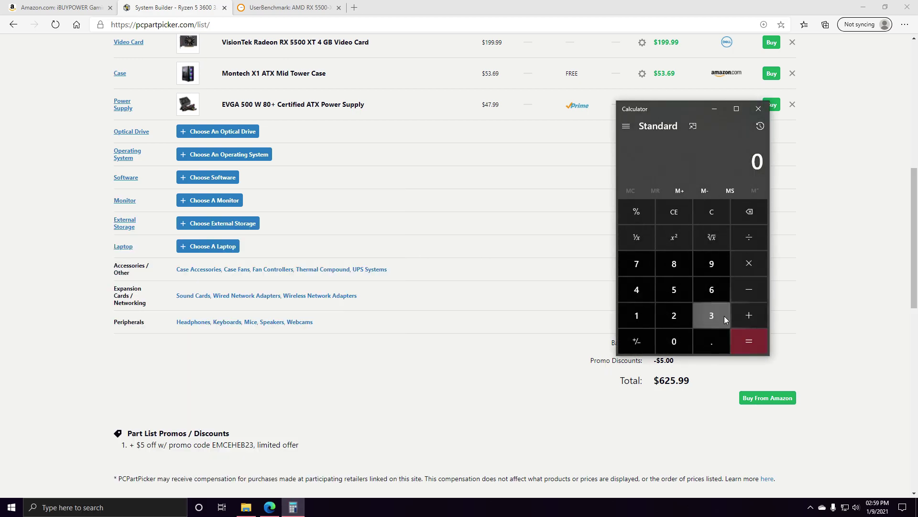
pyautogui.moveTo(694, 108); pyautogui.dragTo(497, 110)
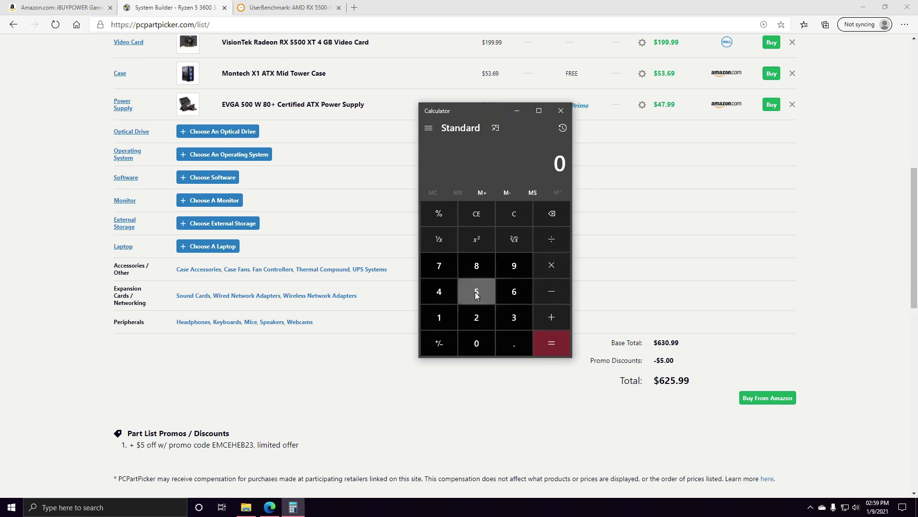
# Step: Calculate 626 + 10 + 50 + 15 = 701
pyautogui.click(507, 288)
pyautogui.click(484, 320)
pyautogui.click(515, 292)
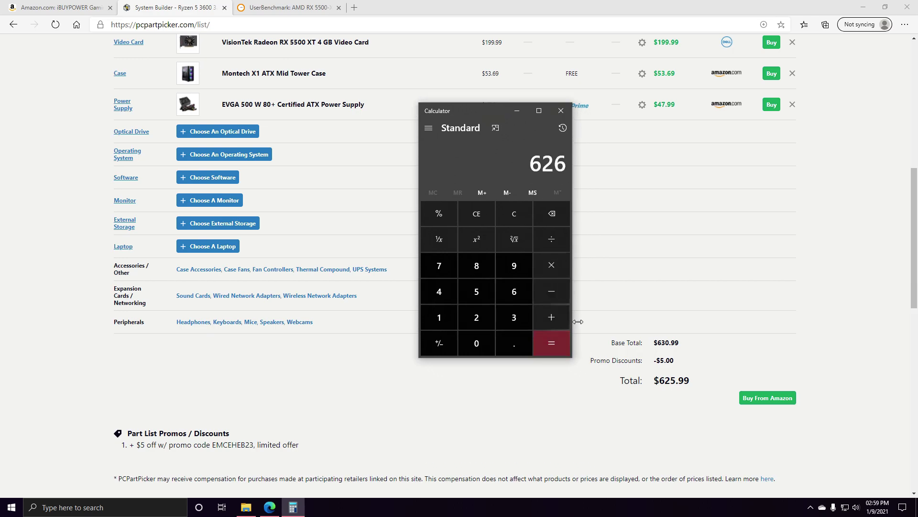
pyautogui.click(454, 320)
pyautogui.click(467, 338)
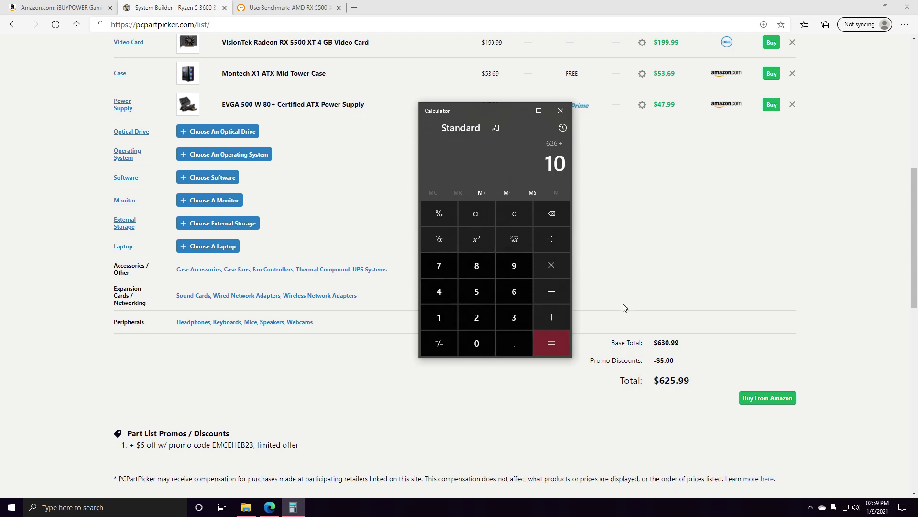
pyautogui.click(555, 316)
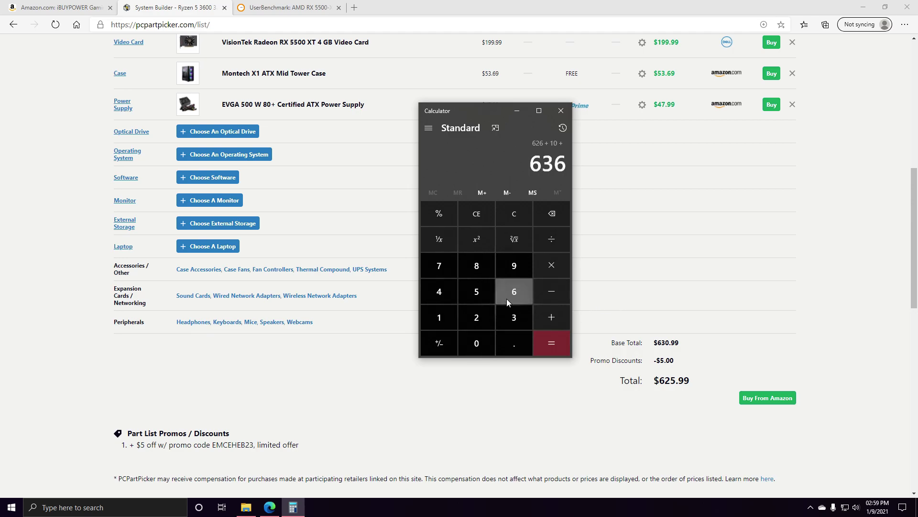
pyautogui.click(470, 292)
pyautogui.click(481, 339)
pyautogui.click(546, 320)
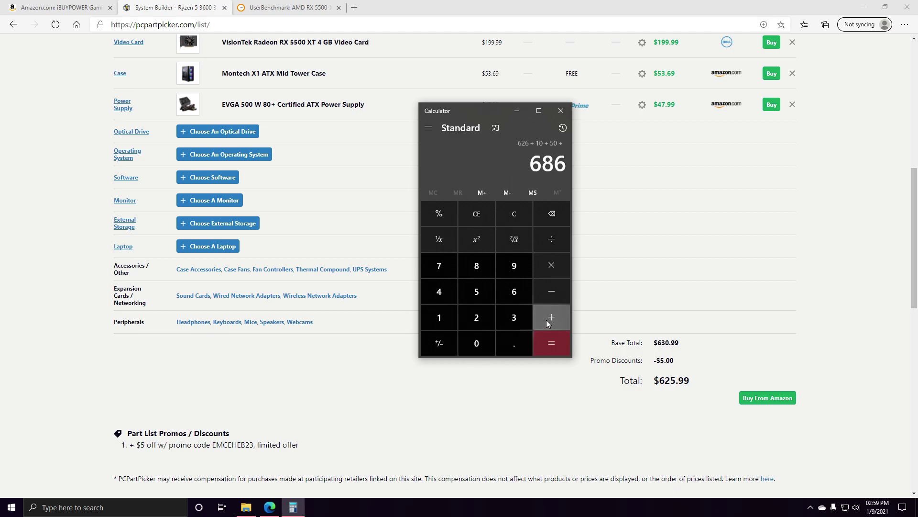
pyautogui.click(446, 313)
pyautogui.click(478, 290)
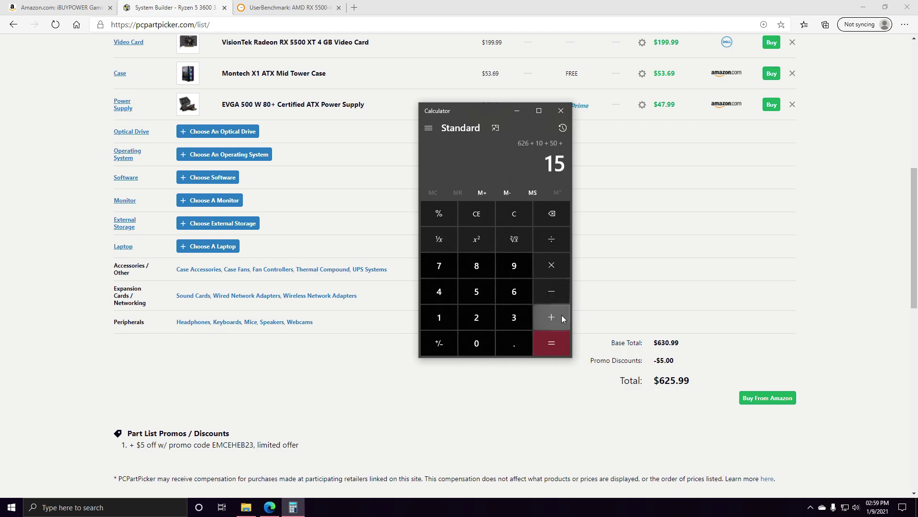
pyautogui.click(552, 340)
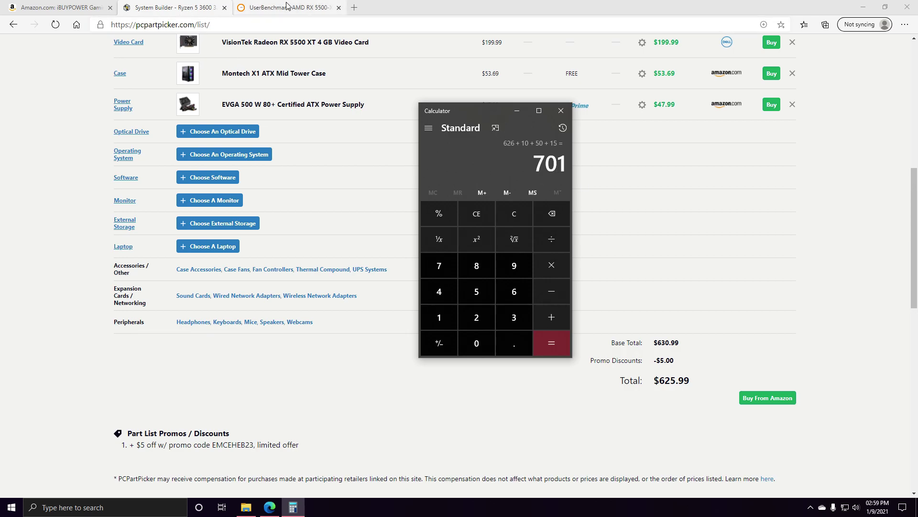
# Step: Return to the Amazon iBUYPOWER Trace 4 9310 listing and review its $699.99 price
pyautogui.click(71, 8)
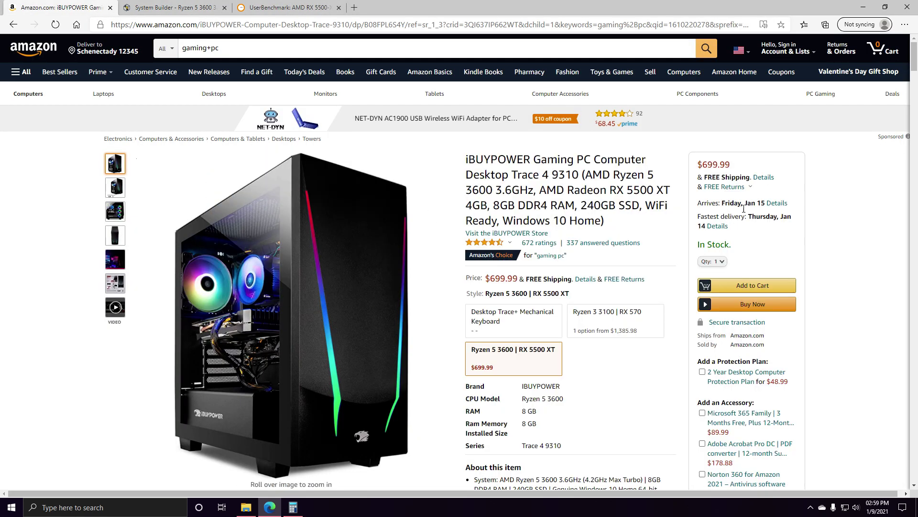
pyautogui.scroll(-2, 650, 277)
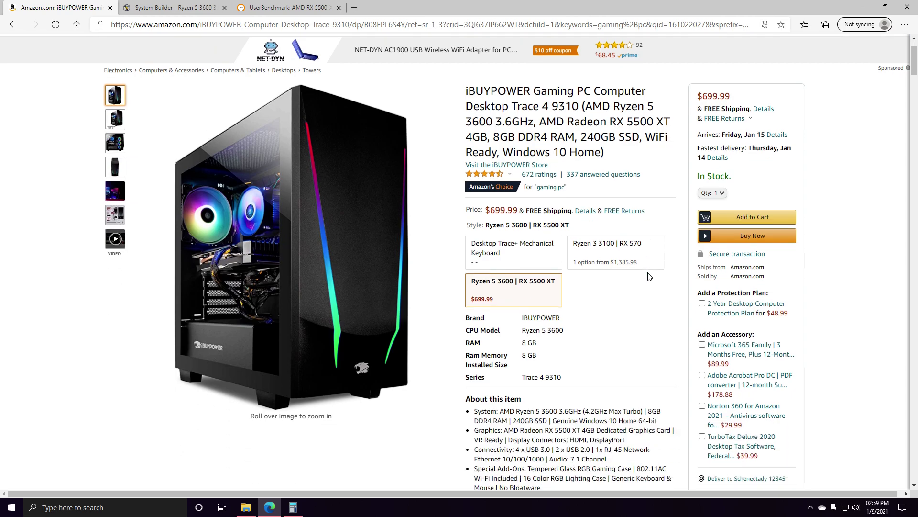
pyautogui.scroll(2, 637, 271)
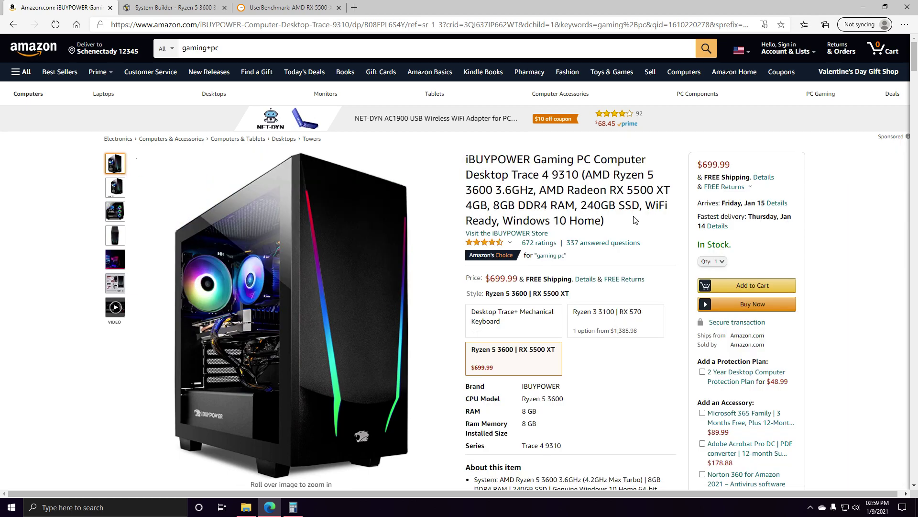
pyautogui.scroll(-1, 634, 219)
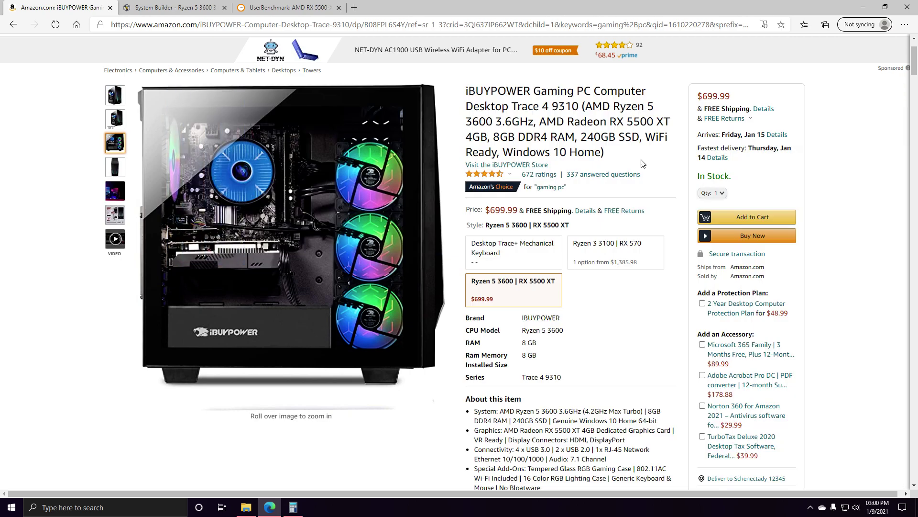
pyautogui.scroll(2, 608, 210)
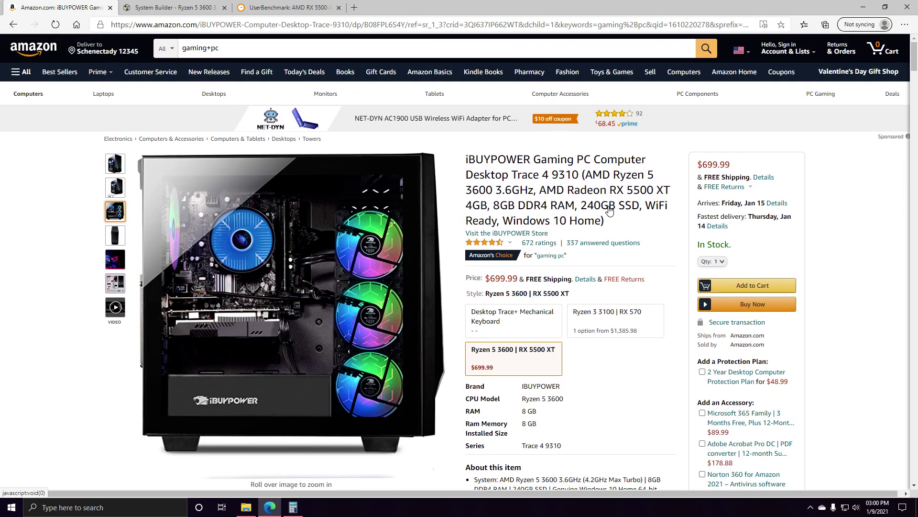